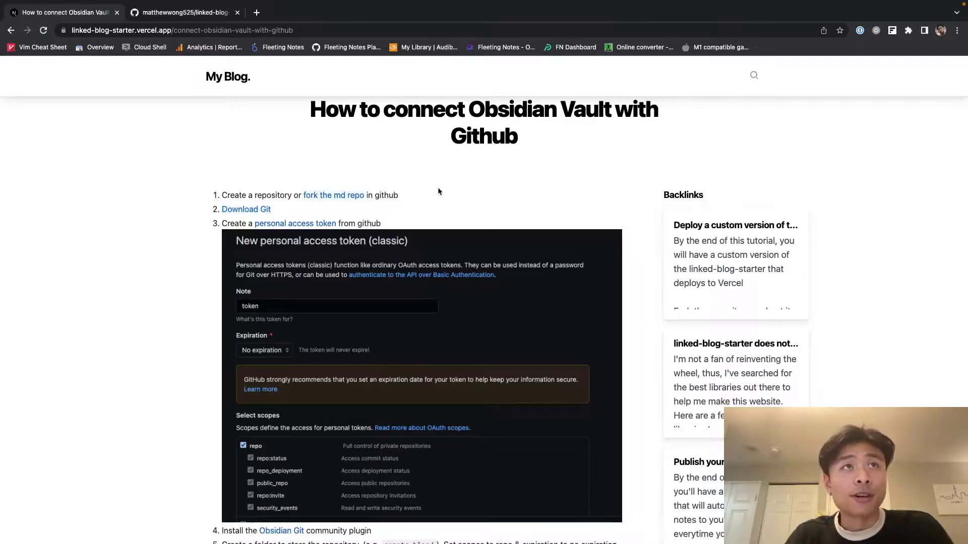
# Step: Fork the linked-blog-starter-md repository into the personal GitHub account, copying the main branch only
pyautogui.doubleClick(289, 195)
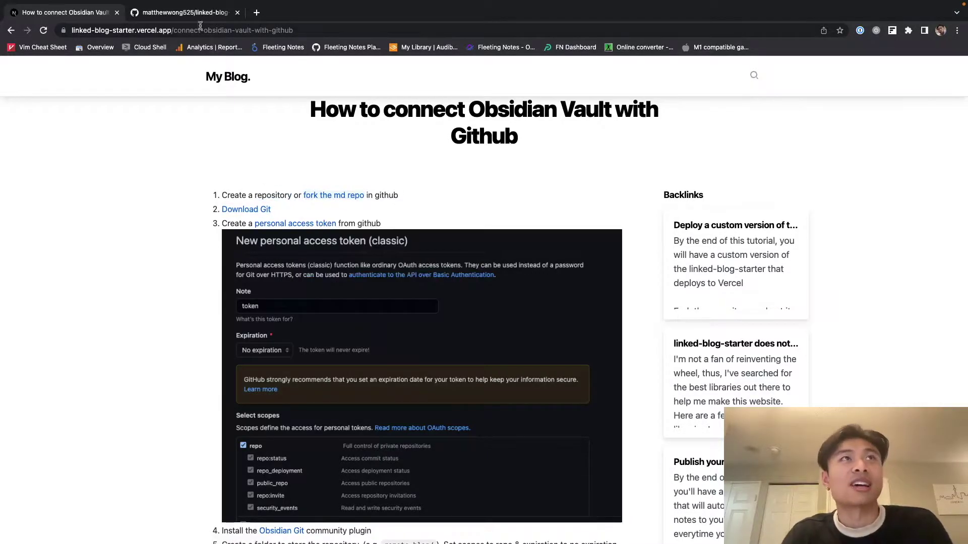
pyautogui.click(196, 12)
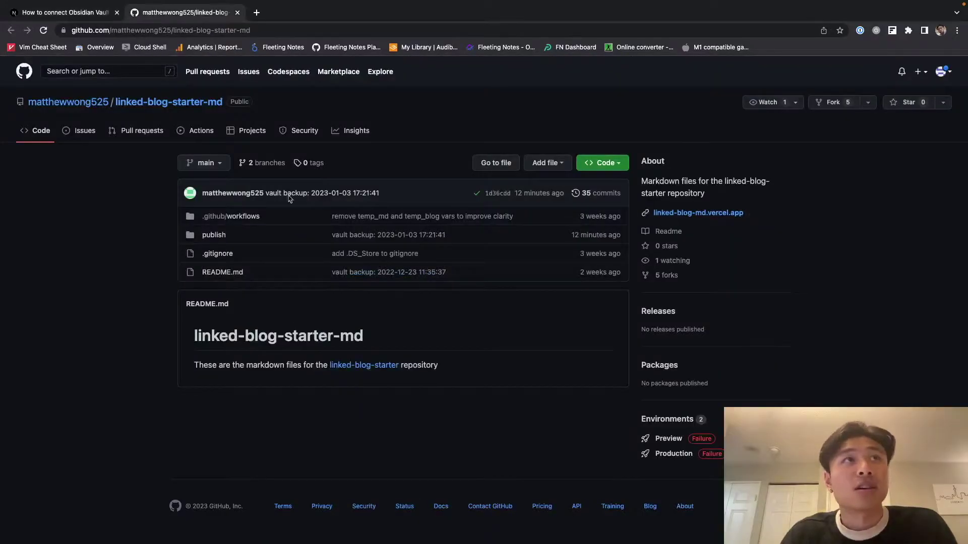
pyautogui.click(844, 103)
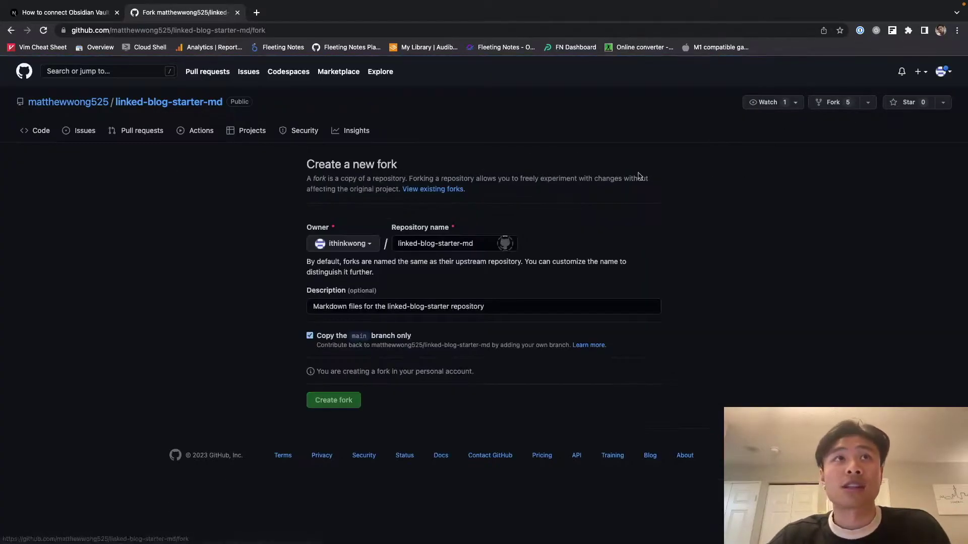
pyautogui.click(333, 400)
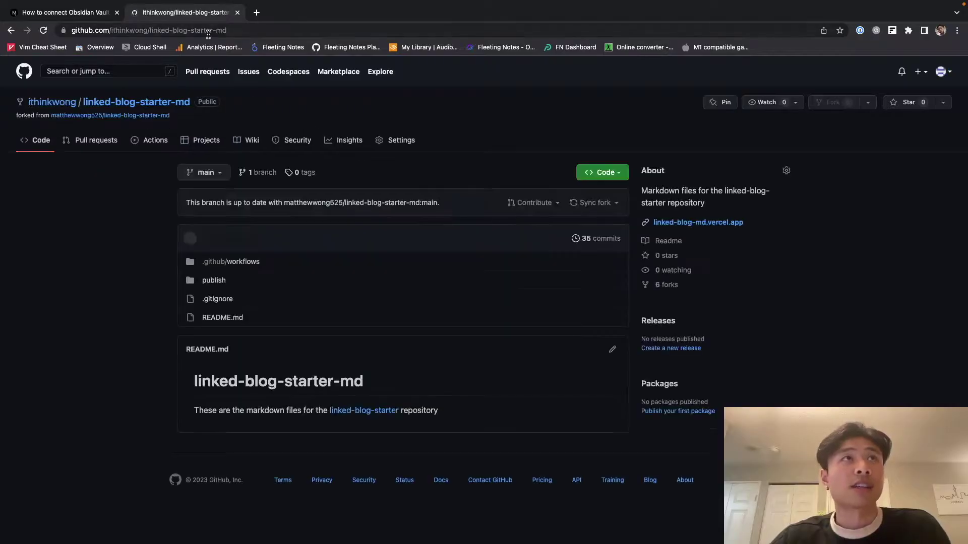
# Step: View the guide's linked Git downloads page in a separate tab, close it and return to the guide
pyautogui.click(66, 12)
pyautogui.rightClick(266, 213)
pyautogui.click(290, 220)
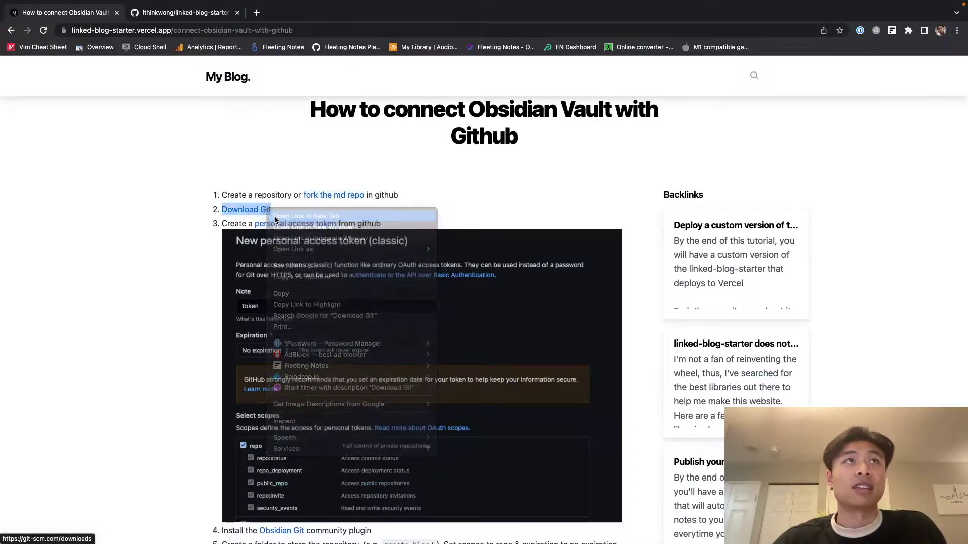
pyautogui.press('super+2')
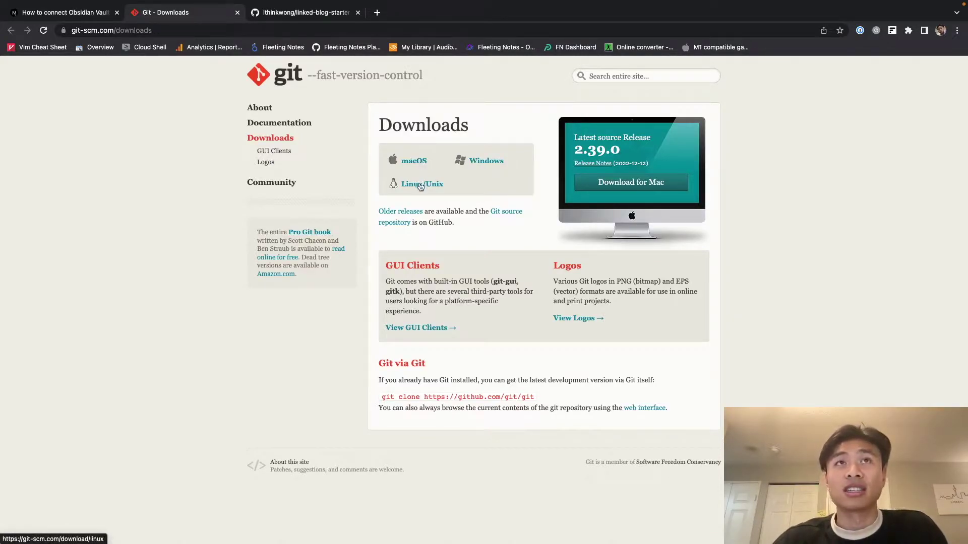
pyautogui.click(237, 12)
pyautogui.click(153, 246)
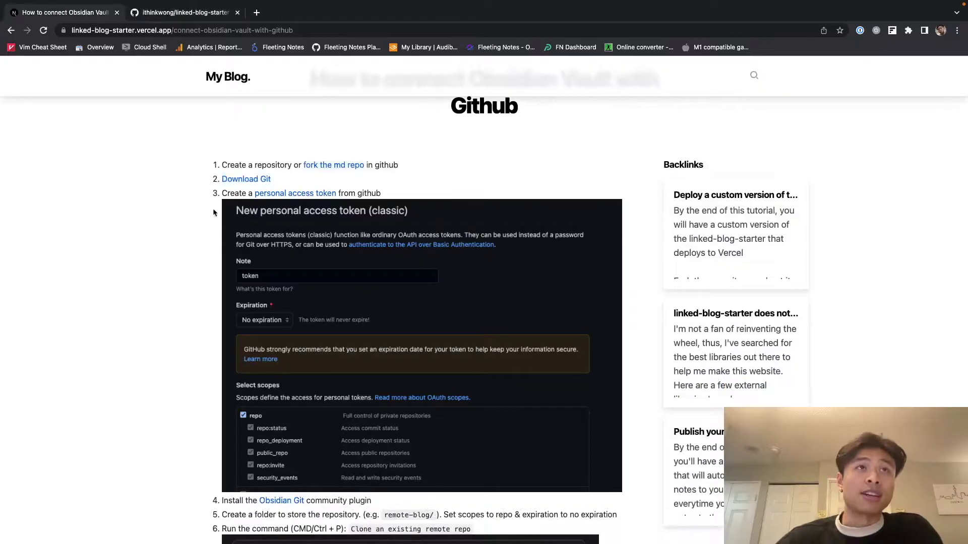
# Step: Open the guide's personal access token link and look through GitHub's instructions for creating a classic token
pyautogui.moveTo(224, 193); pyautogui.dragTo(367, 193)
pyautogui.click(366, 193)
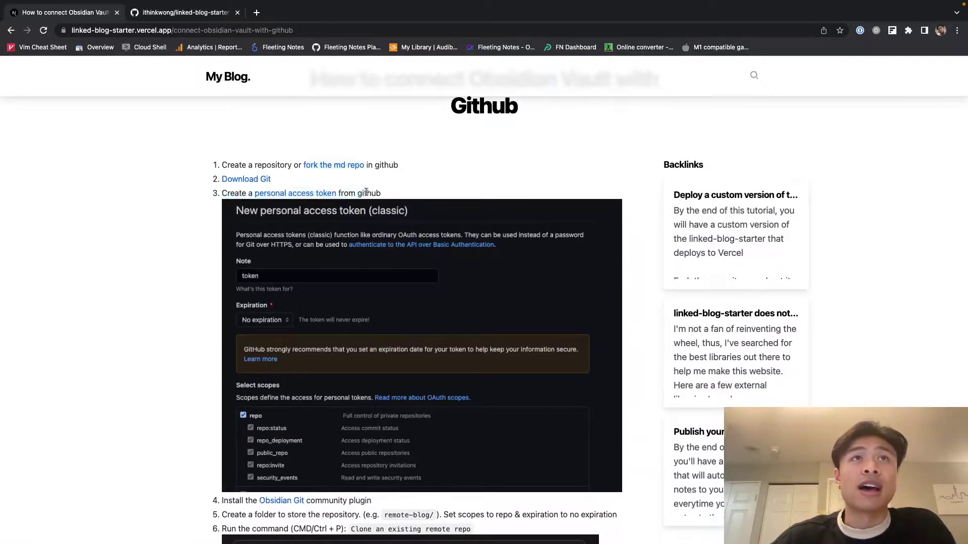
pyautogui.rightClick(333, 192)
pyautogui.click(347, 197)
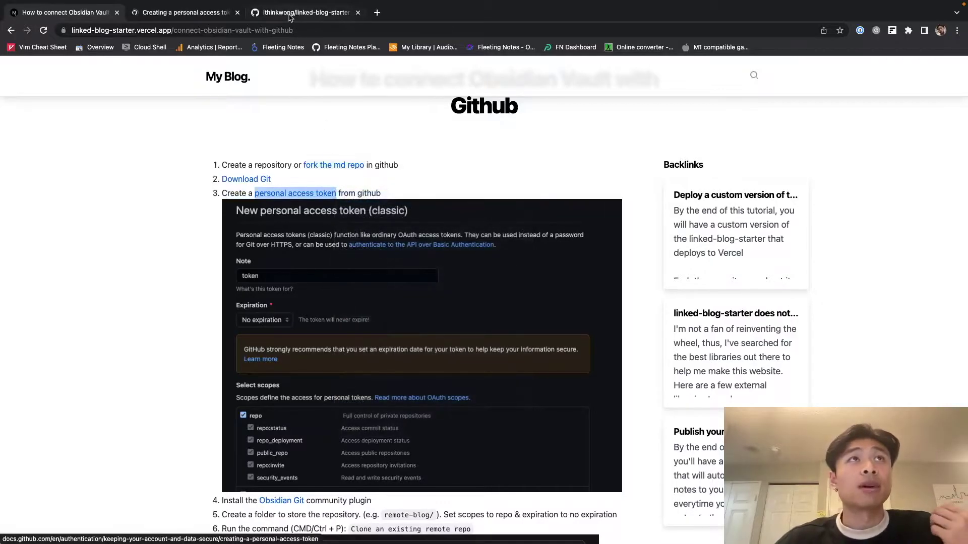
pyautogui.click(217, 12)
pyautogui.scroll(-1, 292, 245)
pyautogui.scroll(1, 292, 245)
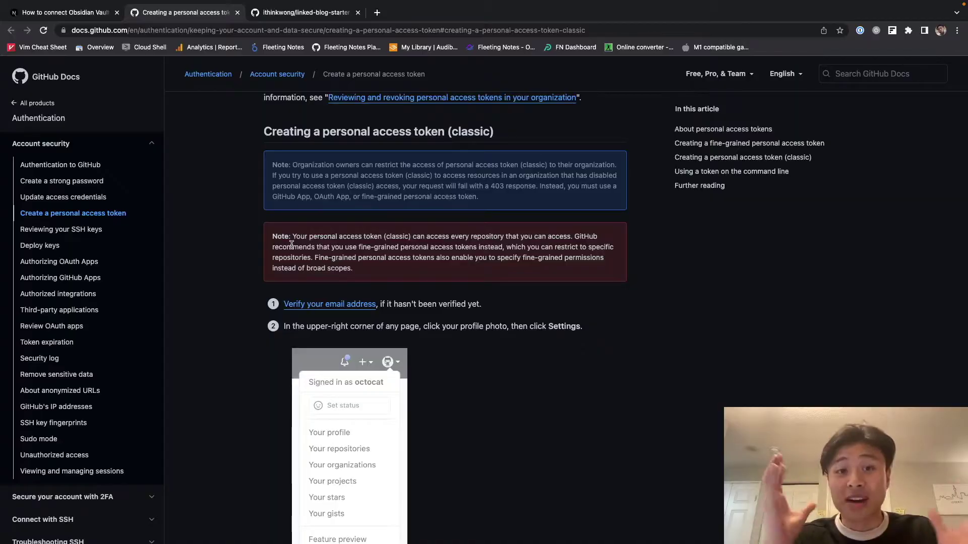
# Step: Go to the GitHub account's developer settings and start generating a new classic personal access token
pyautogui.click(319, 14)
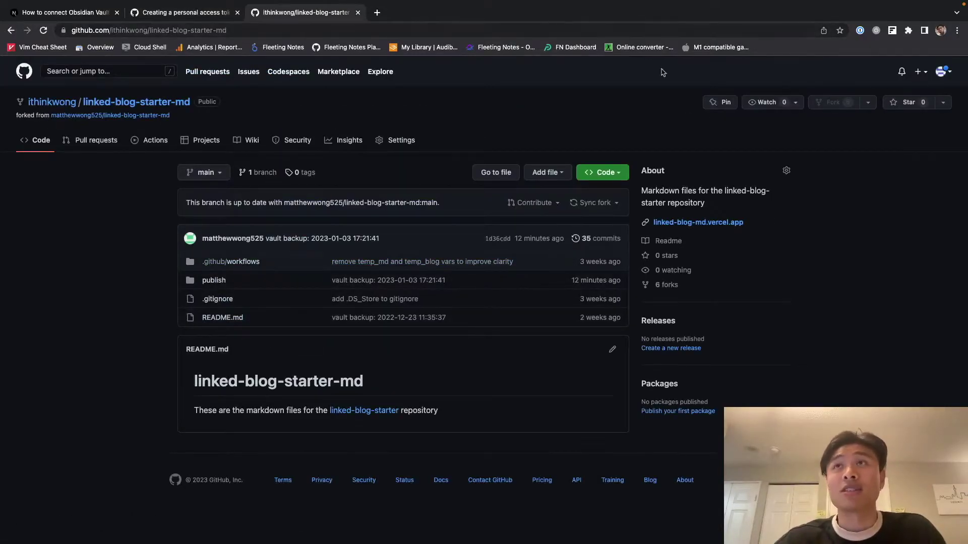
pyautogui.click(946, 72)
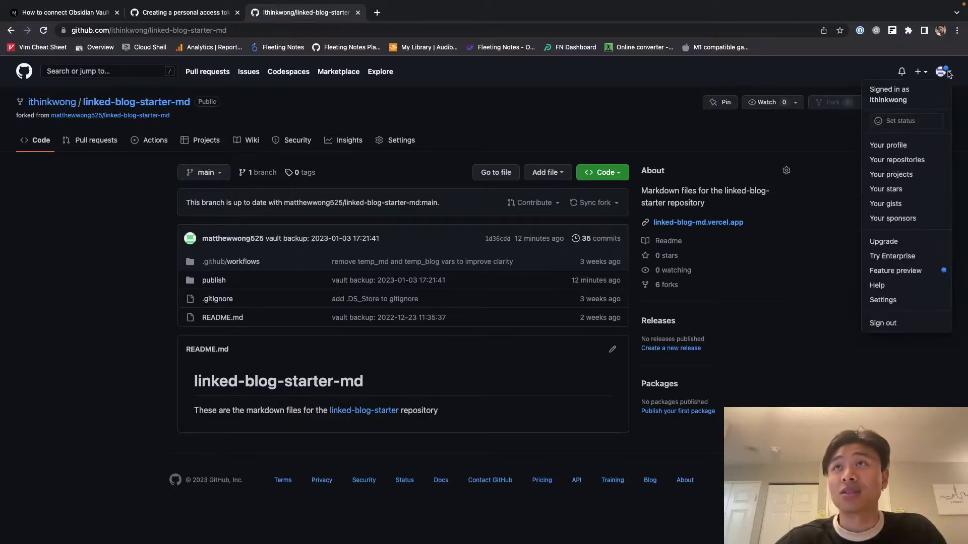
pyautogui.click(889, 290)
pyautogui.scroll(-5, 218, 342)
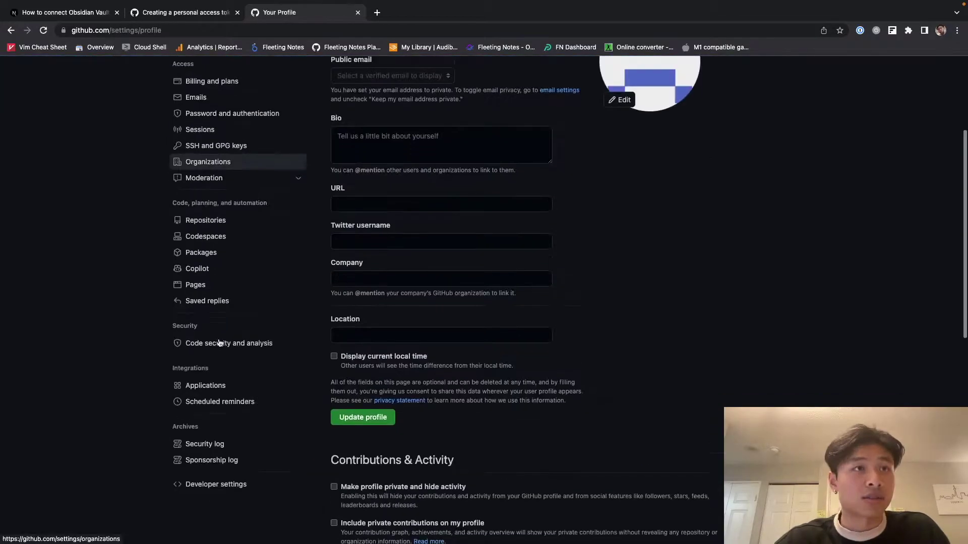
pyautogui.click(216, 390)
pyautogui.click(266, 174)
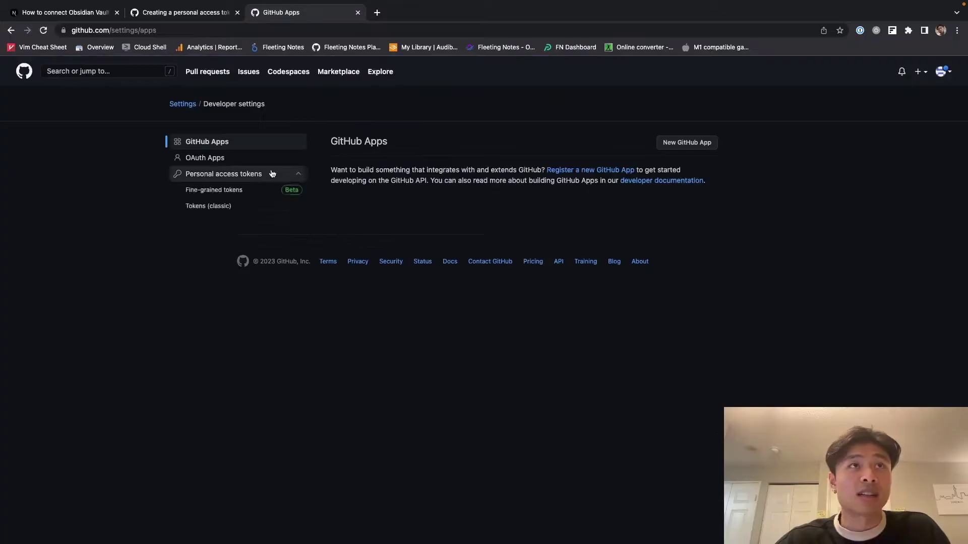
pyautogui.click(241, 205)
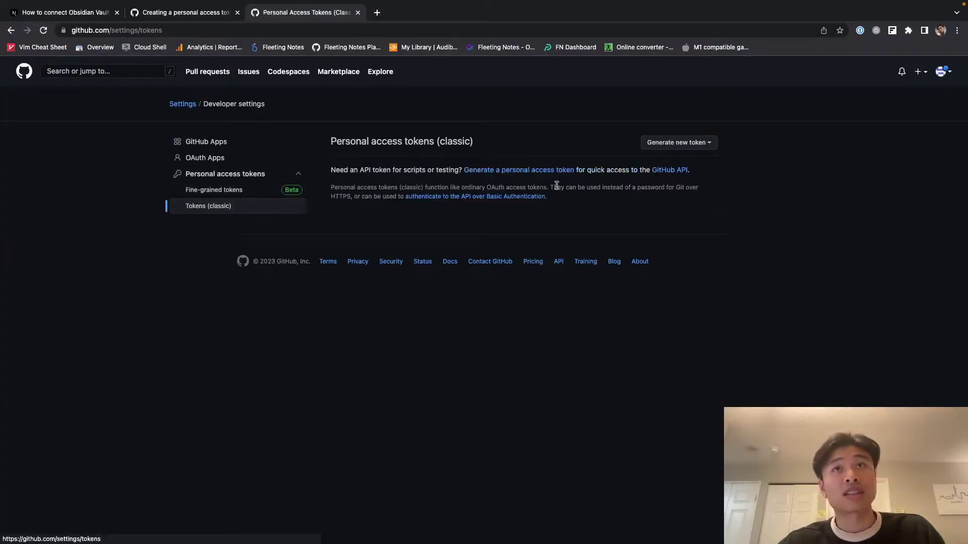
pyautogui.click(670, 142)
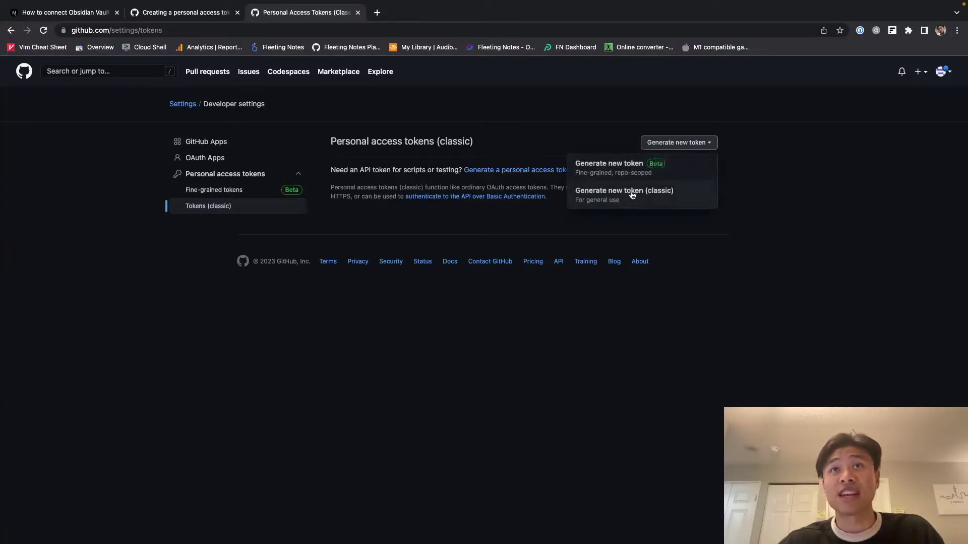
pyautogui.click(661, 195)
# Step: Set the token's note to "token", its expiration to No expiration, and grant it the full repo scope
pyautogui.write('toke')
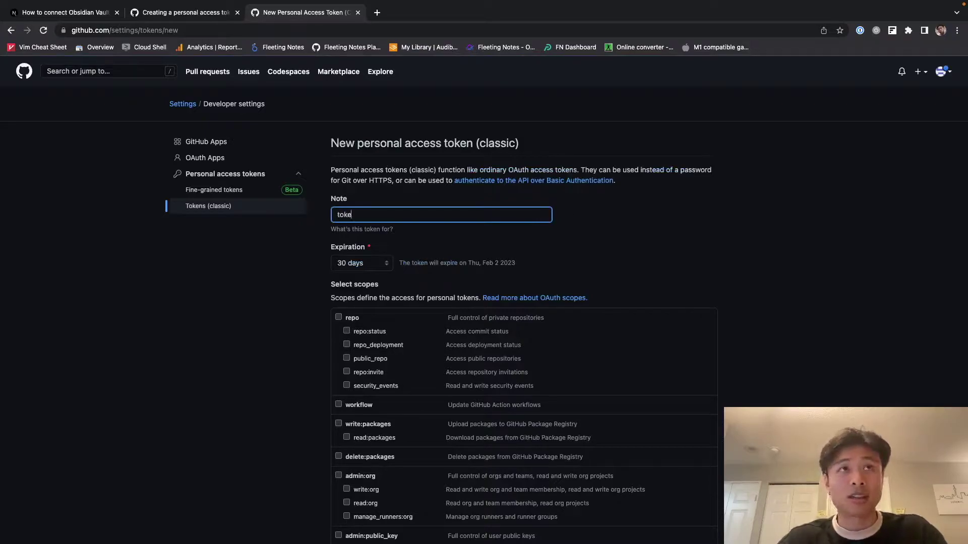
pyautogui.write('n')
pyautogui.click(362, 263)
pyautogui.click(366, 310)
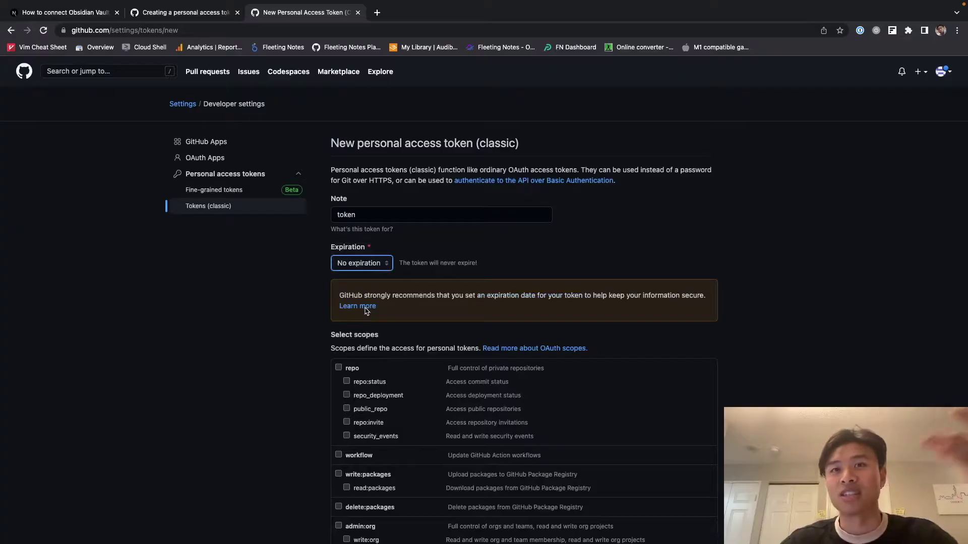
pyautogui.click(339, 369)
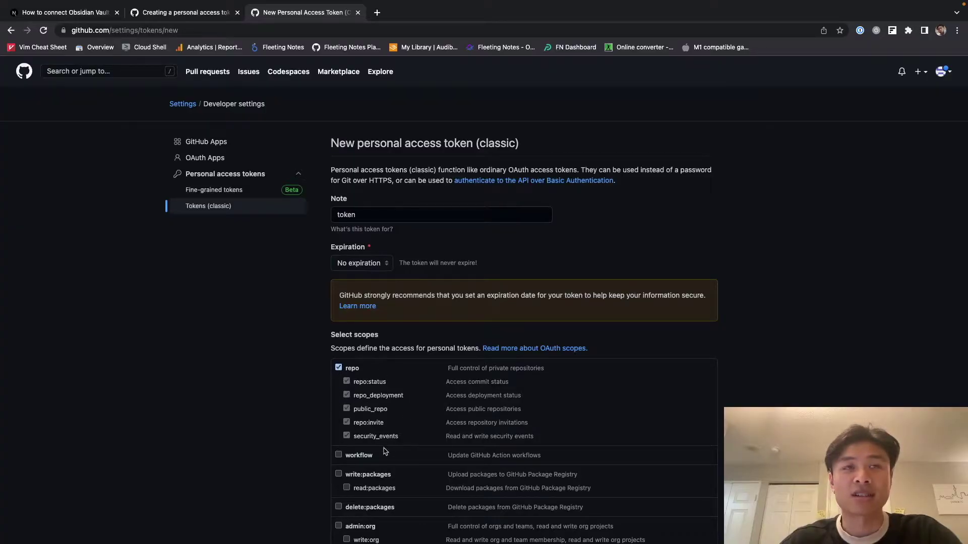
# Step: Generate the personal access token and copy it
pyautogui.scroll(-15, 396, 397)
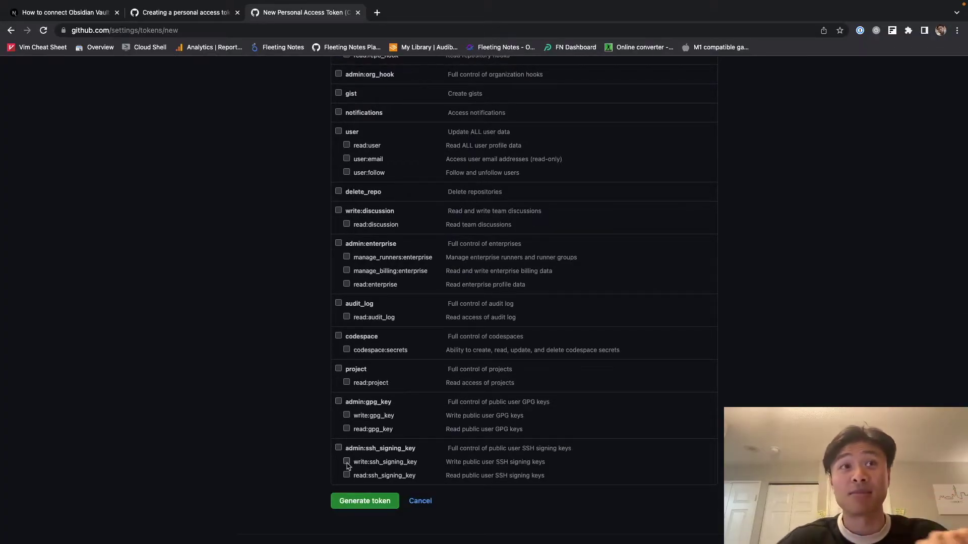
pyautogui.click(342, 501)
pyautogui.click(521, 265)
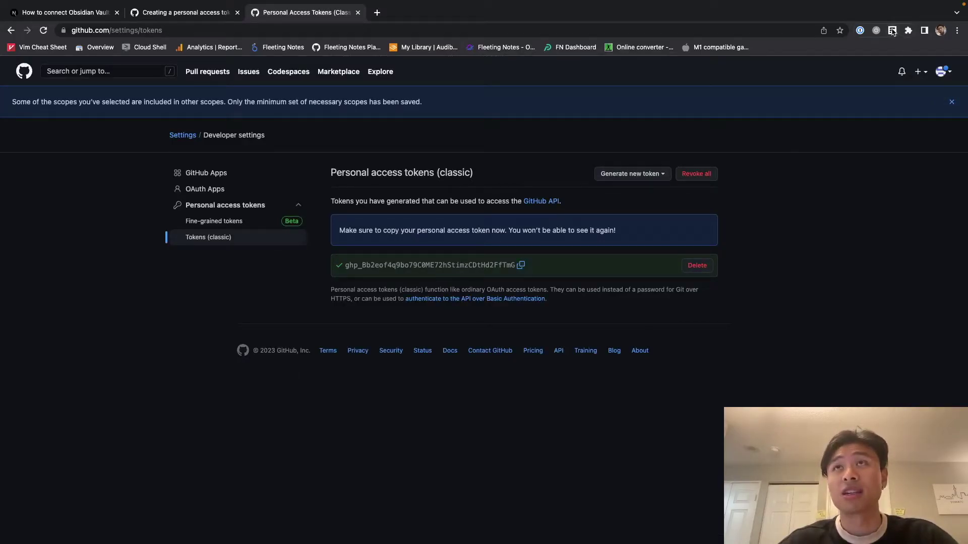
# Step: Store the copied access token in a new Fleeting Notes note, prefixed with "github token:"
pyautogui.click(892, 30)
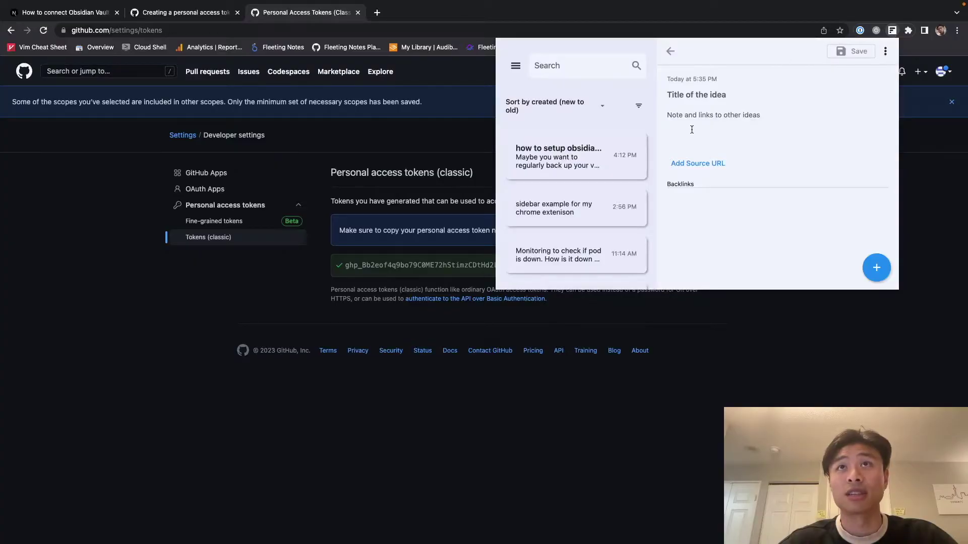
pyautogui.click(692, 130)
pyautogui.press('super+v')
pyautogui.click(669, 114)
pyautogui.write('github token:')
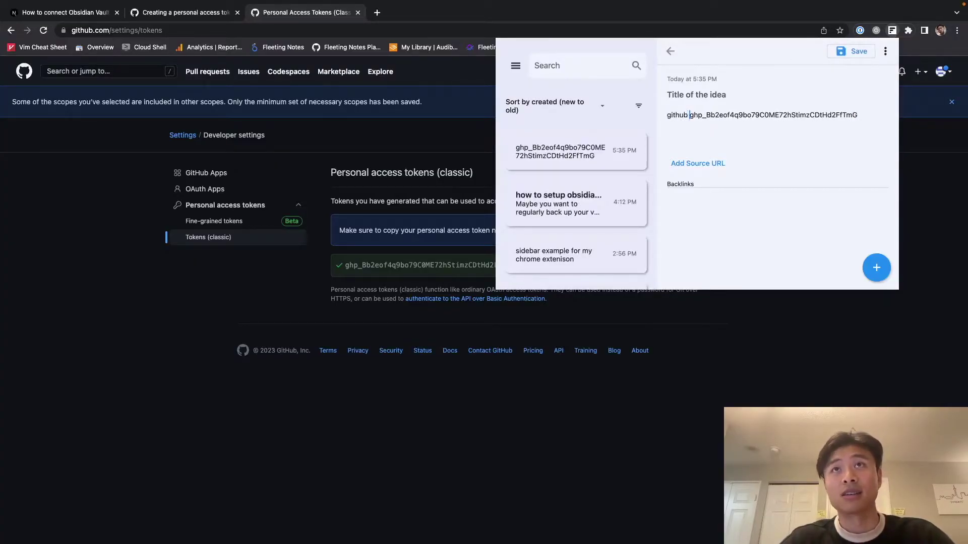
pyautogui.click(630, 374)
# Step: Check the guide's plugin instructions, switch to Obsidian and turn on community plugins in the vault's settings
pyautogui.press('super+1')
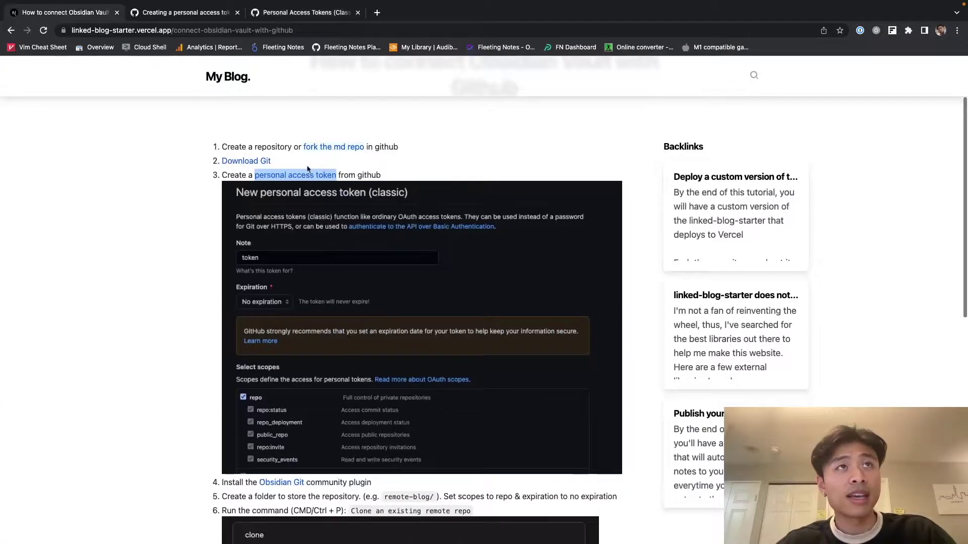
pyautogui.scroll(-3, 246, 204)
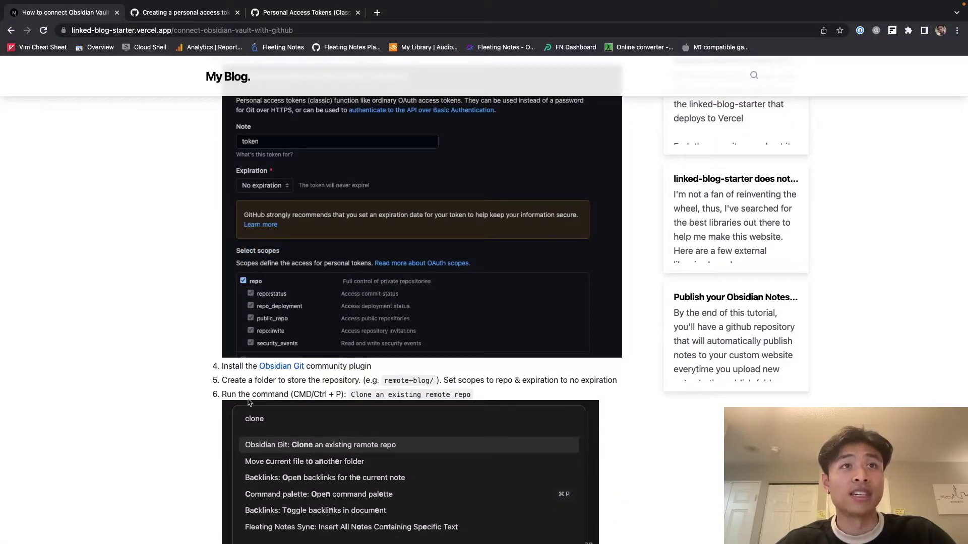
pyautogui.hotkey('ctrl', 'Left')
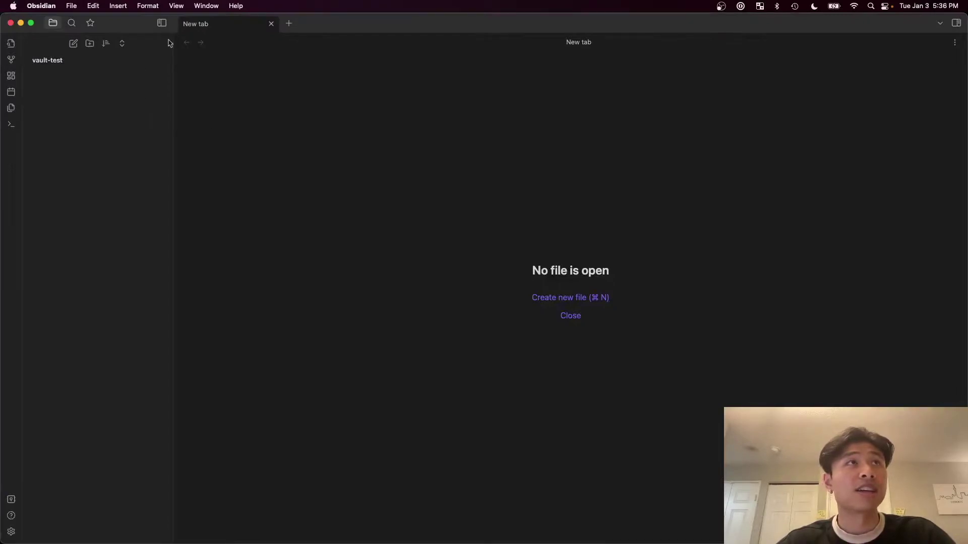
pyautogui.click(11, 533)
pyautogui.click(278, 172)
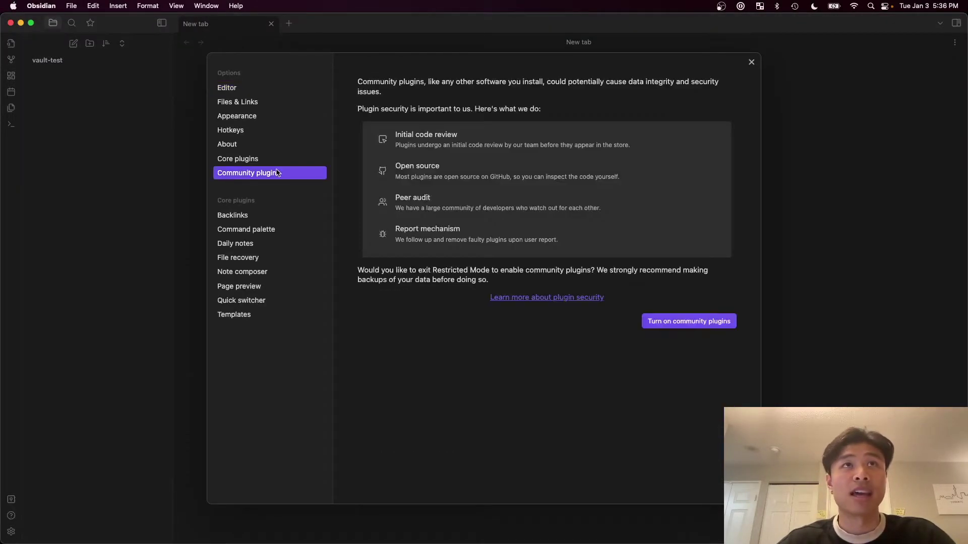
pyautogui.click(658, 320)
# Step: Search the community plugins for "git", then install and enable Obsidian Git
pyautogui.click(719, 111)
pyautogui.write('git')
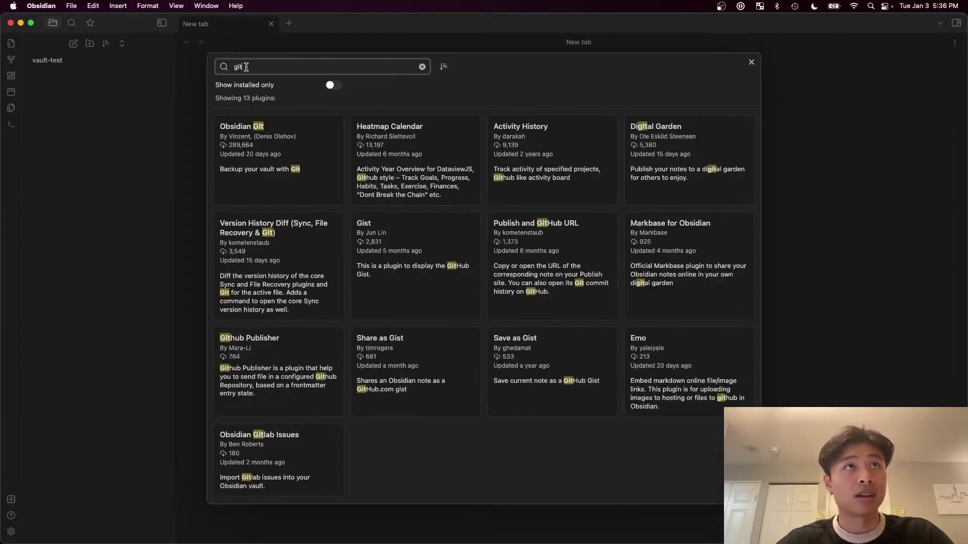
pyautogui.click(260, 156)
pyautogui.click(396, 201)
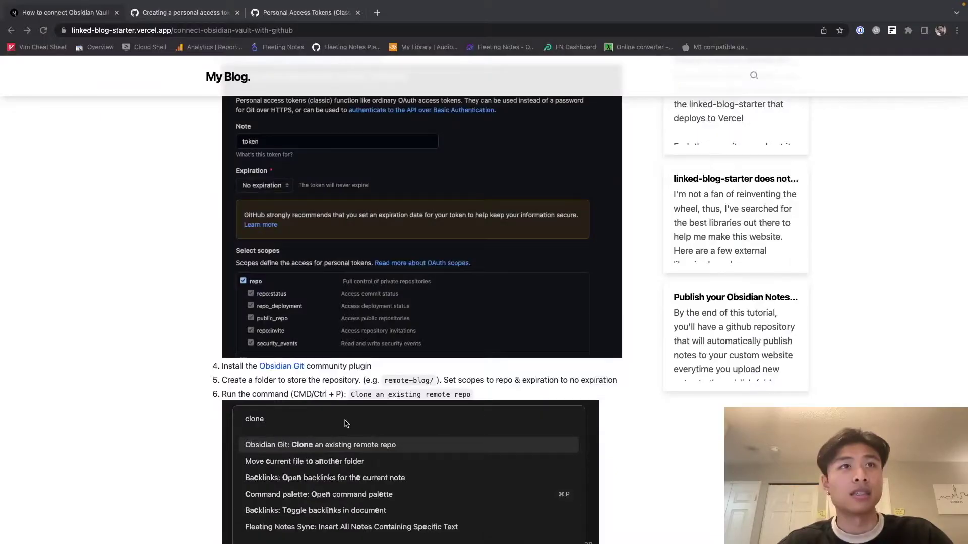
# Step: Check the guide's folder instruction, leave Obsidian's settings and create a folder named remote-blog in the vault
pyautogui.scroll(3, 315, 316)
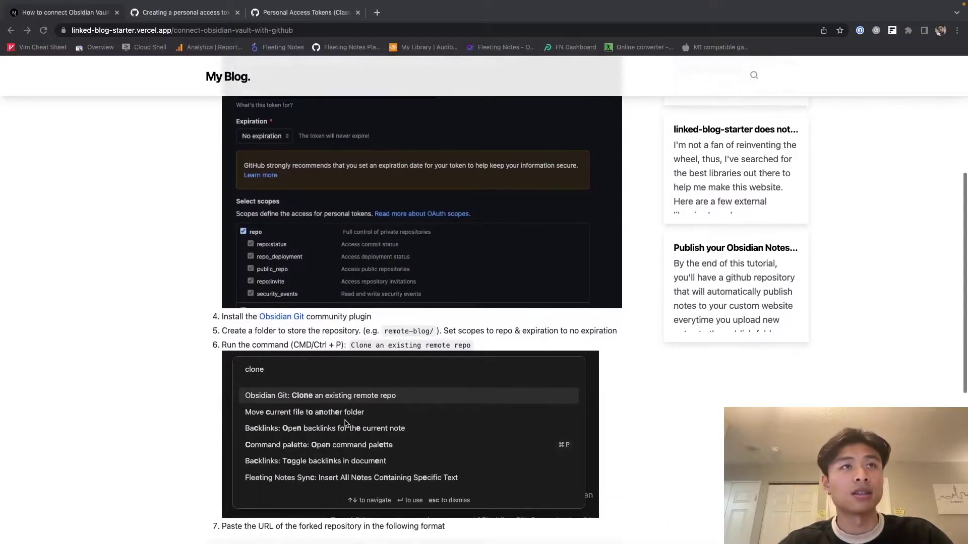
pyautogui.tripleClick(316, 315)
pyautogui.doubleClick(296, 329)
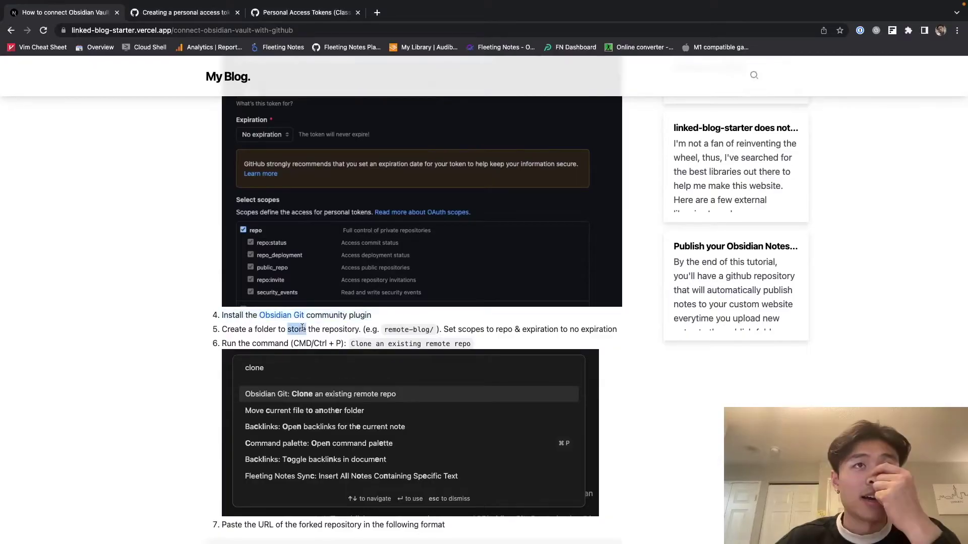
pyautogui.scroll(-1, 301, 328)
pyautogui.click(292, 310)
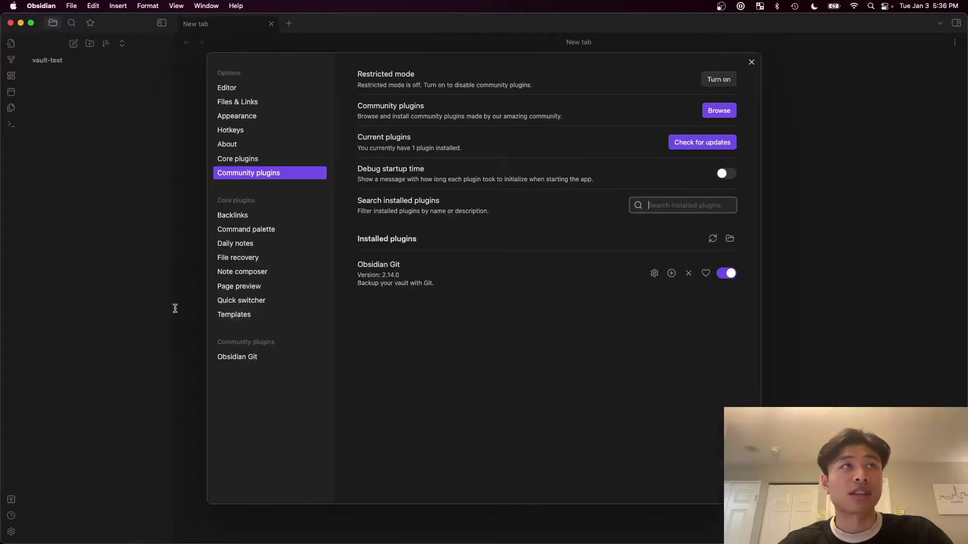
pyautogui.click(174, 307)
pyautogui.click(91, 44)
pyautogui.write('remote-blog')
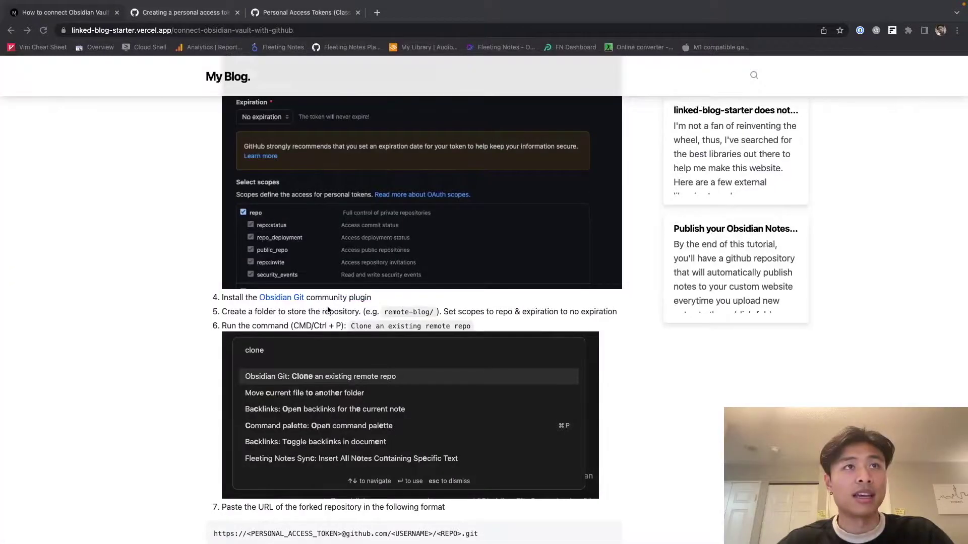
# Step: Check the guide's clone instruction, switch to Obsidian and run the Obsidian Git command "Clone an existing remote repo"
pyautogui.scroll(-3, 328, 309)
pyautogui.moveTo(223, 215); pyautogui.dragTo(378, 221)
pyautogui.click(378, 220)
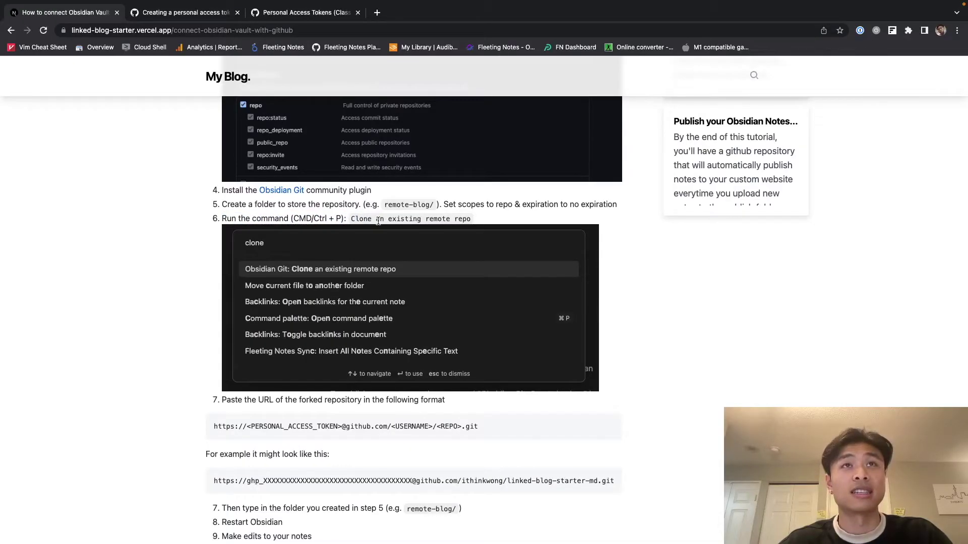
pyautogui.scroll(-1, 417, 232)
pyautogui.hotkey('ctrl', 'Left')
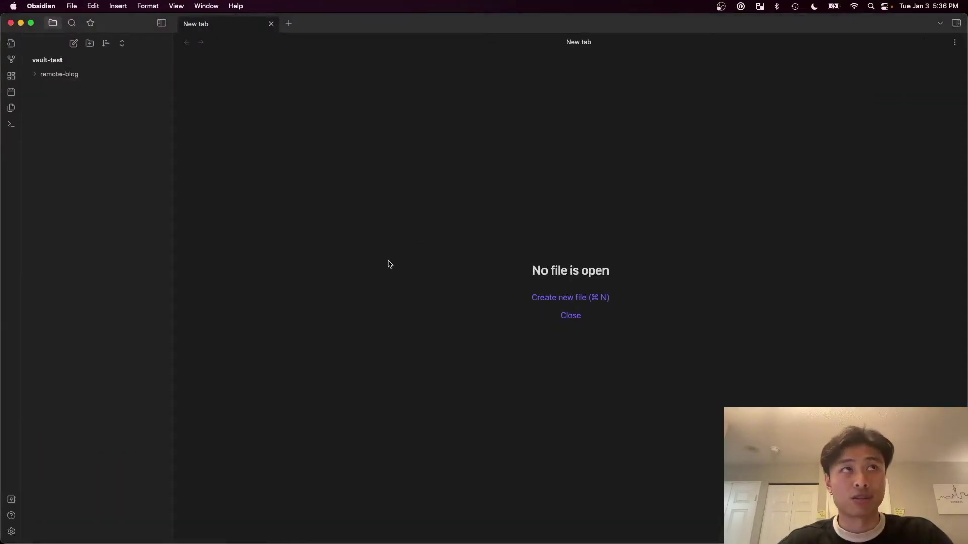
pyautogui.press('super+p')
pyautogui.write('clone')
pyautogui.press('Return')
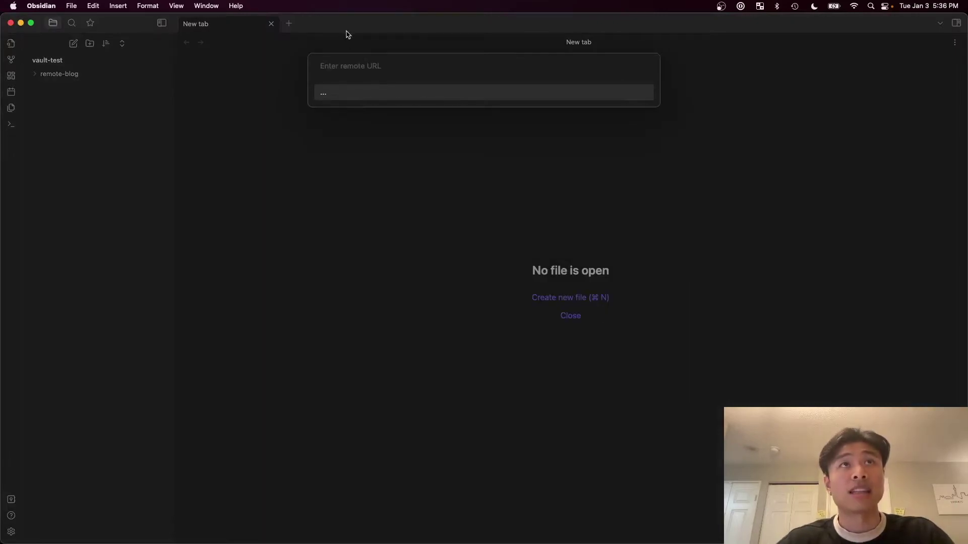
# Step: Check the clone URL format in the browser guide and compare its username and repository parts with the forked repository's GitHub address
pyautogui.press('super+Tab')
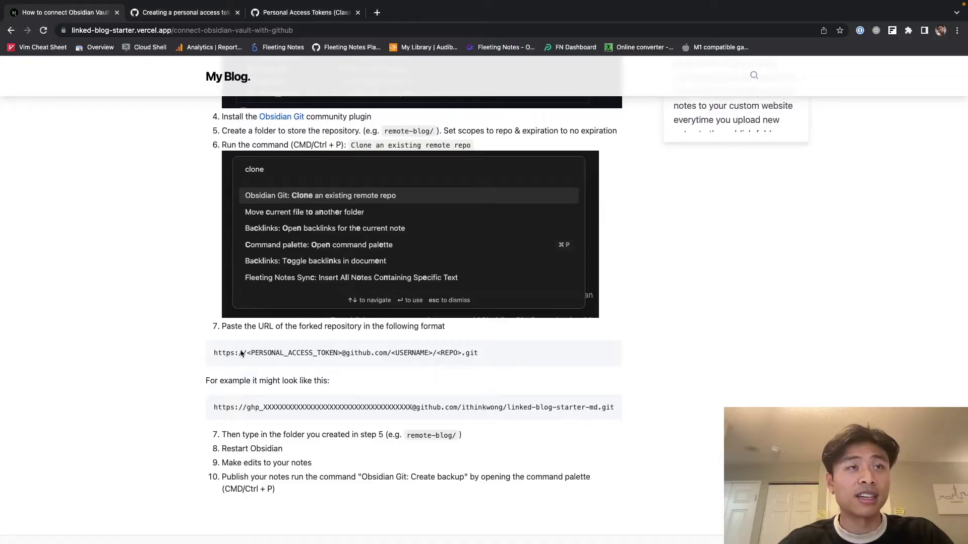
pyautogui.moveTo(216, 353); pyautogui.dragTo(343, 354)
pyautogui.click(343, 354)
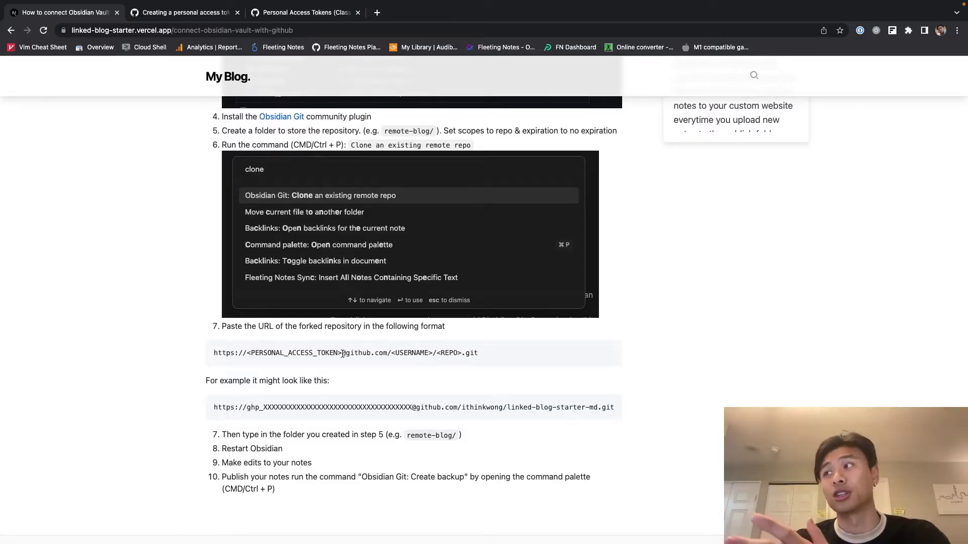
pyautogui.tripleClick(340, 409)
pyautogui.press('super+c')
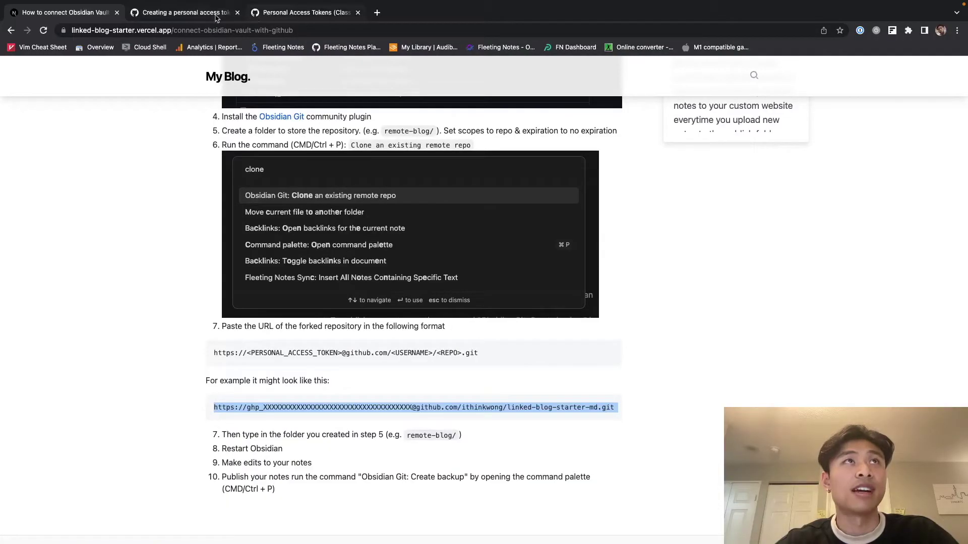
pyautogui.click(209, 19)
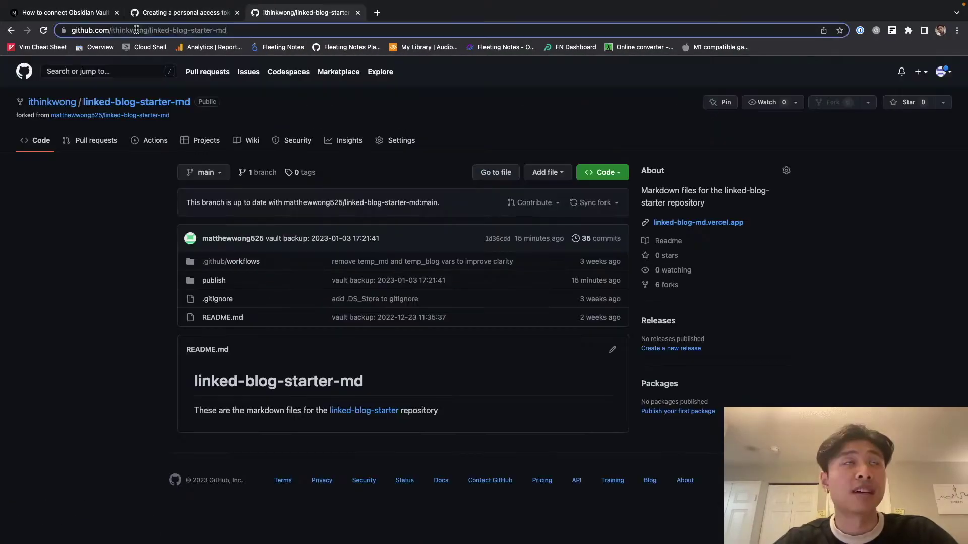
pyautogui.doubleClick(136, 30)
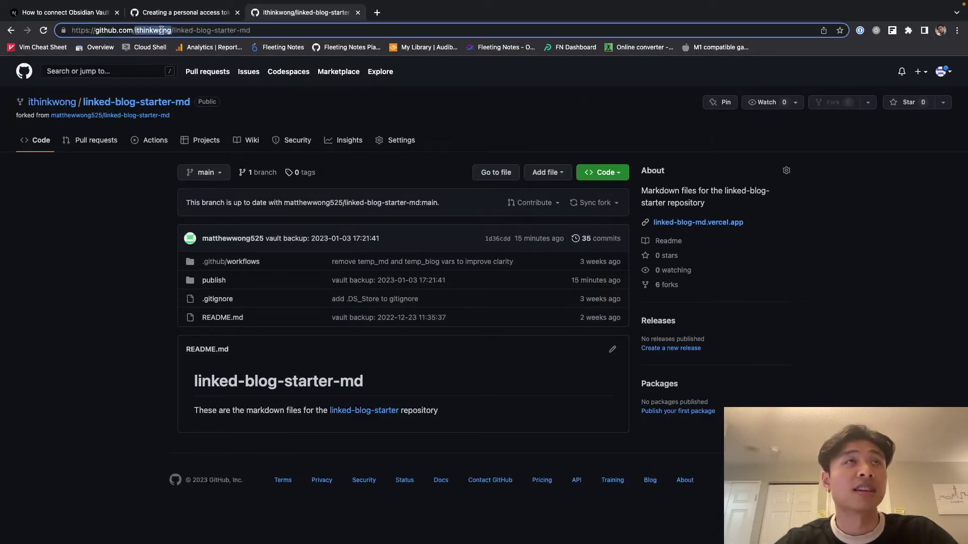
pyautogui.click(183, 31)
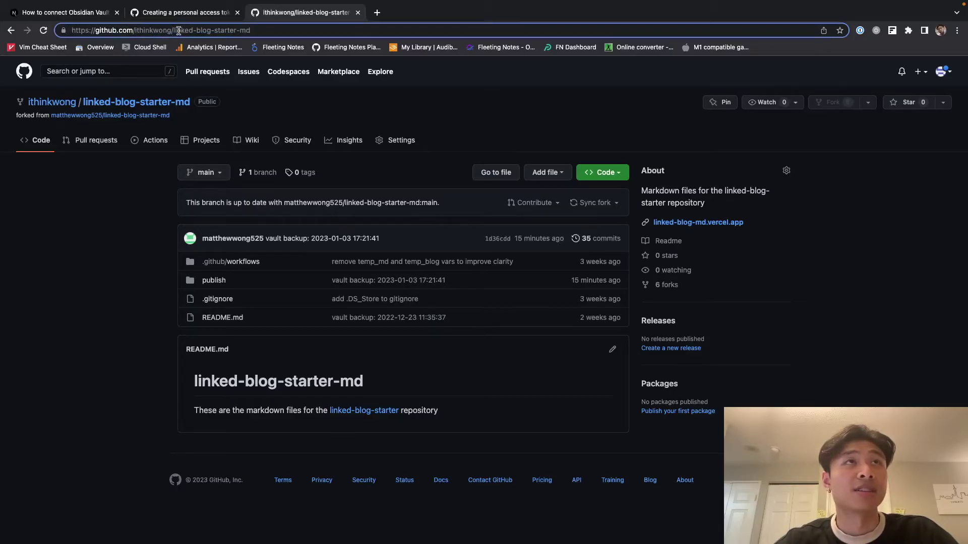
pyautogui.moveTo(174, 30); pyautogui.dragTo(269, 30)
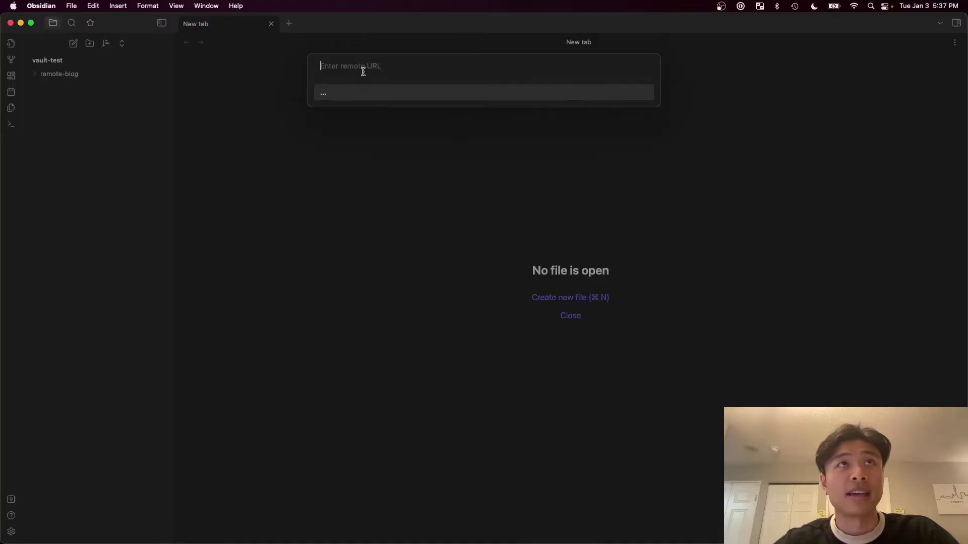
# Step: Paste the guide's example URL as Obsidian's remote URL and replace its placeholder token with the access token stored in Fleeting Notes
pyautogui.press('super+v')
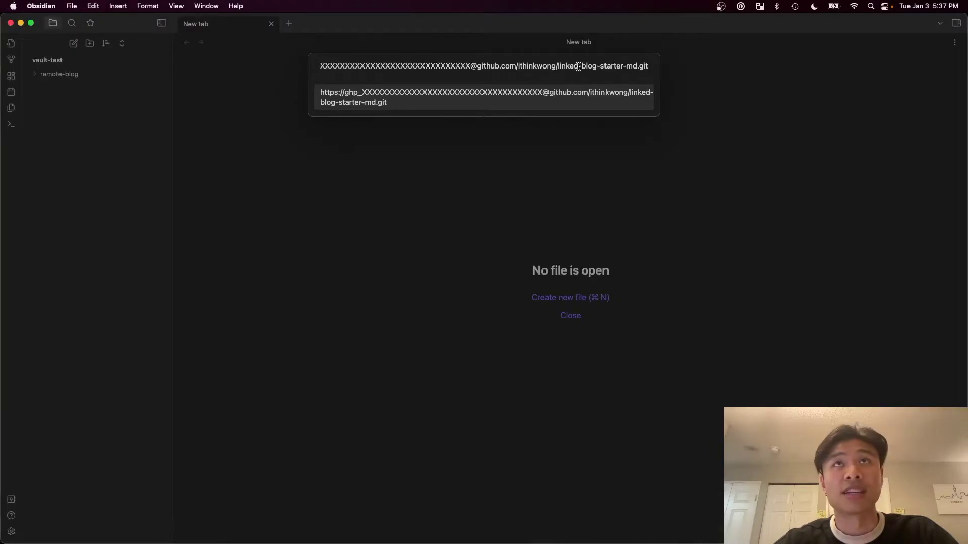
pyautogui.hscroll(-3, 473, 66)
pyautogui.doubleClick(464, 66)
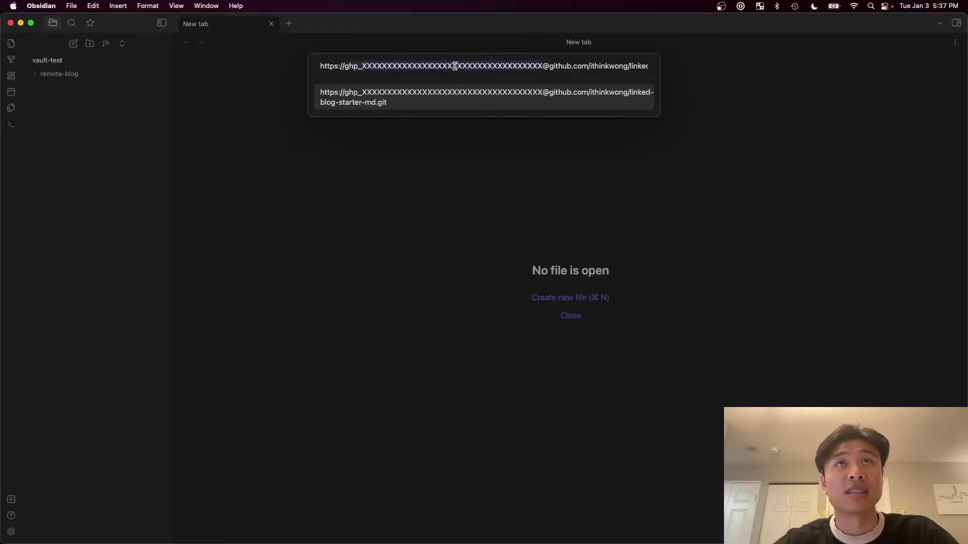
pyautogui.press('super+Tab')
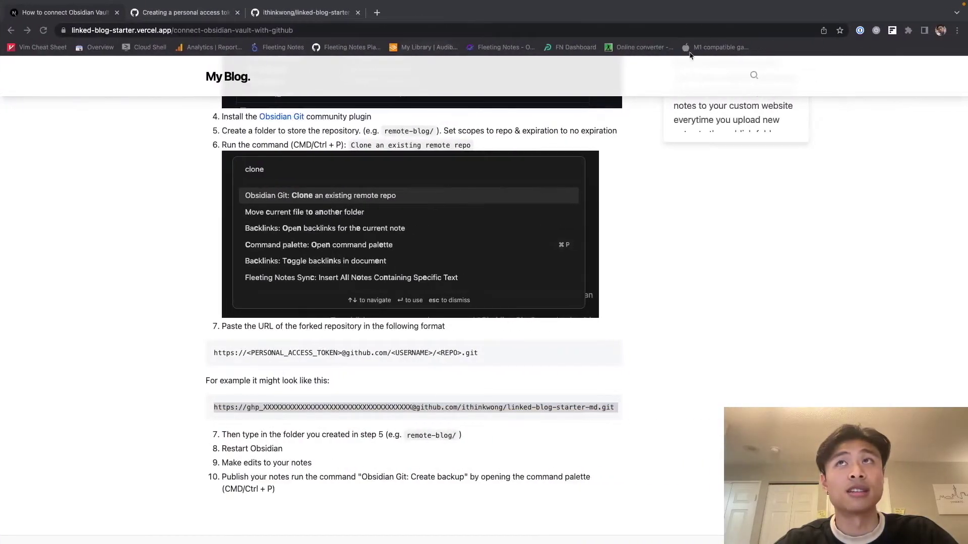
pyautogui.click(891, 31)
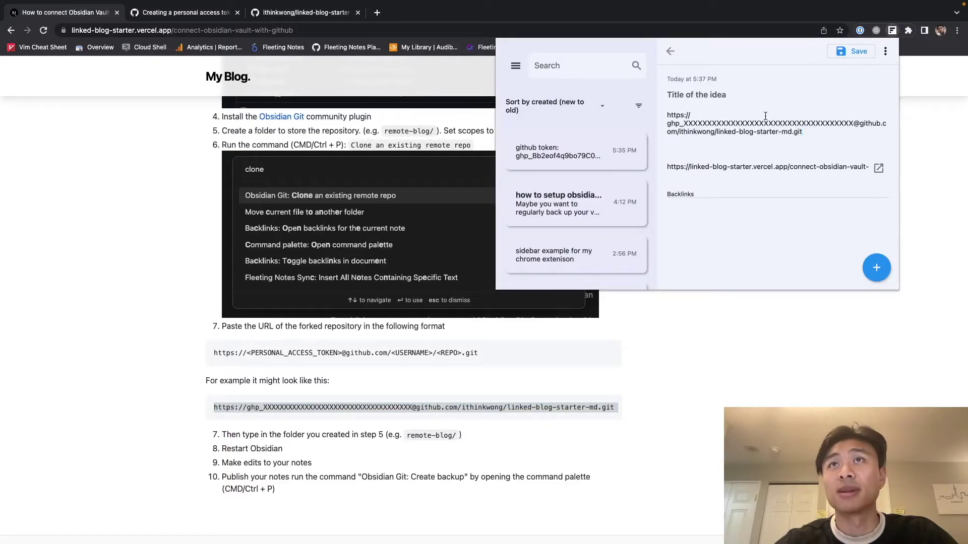
pyautogui.click(576, 198)
pyautogui.doubleClick(810, 115)
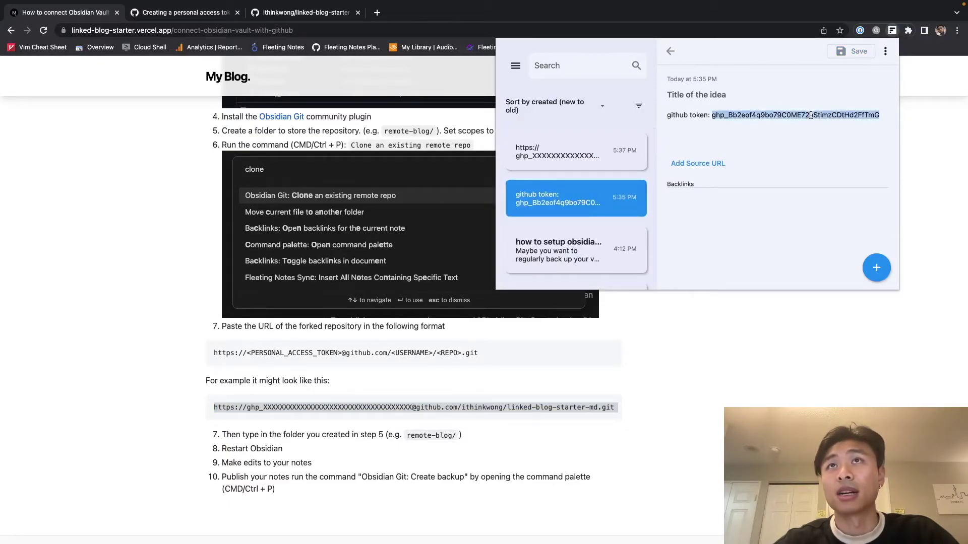
pyautogui.press('super+c')
pyautogui.press('super+Tab')
pyautogui.press('super+v')
# Step: Submit the remote URL and clone the repository into the remote-blog directory
pyautogui.press('Return')
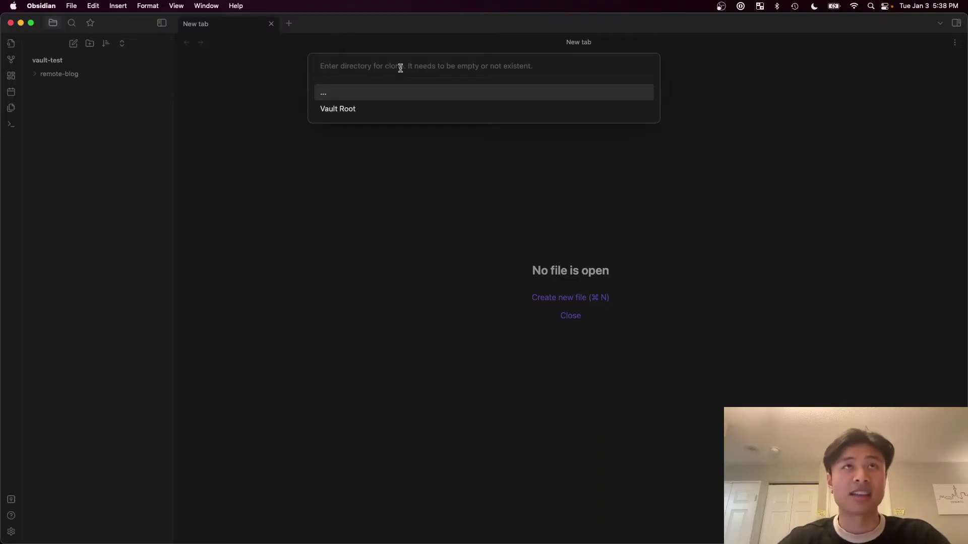
pyautogui.write('remote-blog')
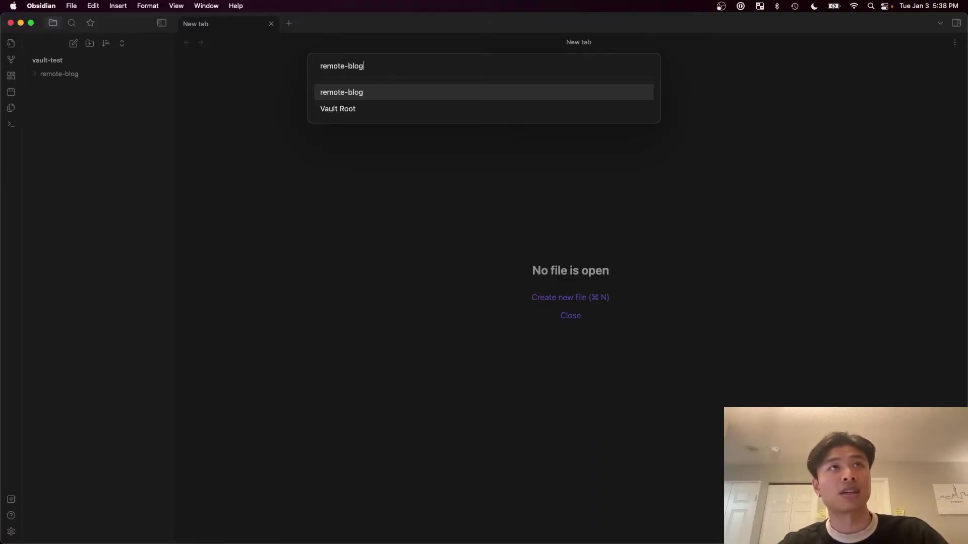
pyautogui.press('Return')
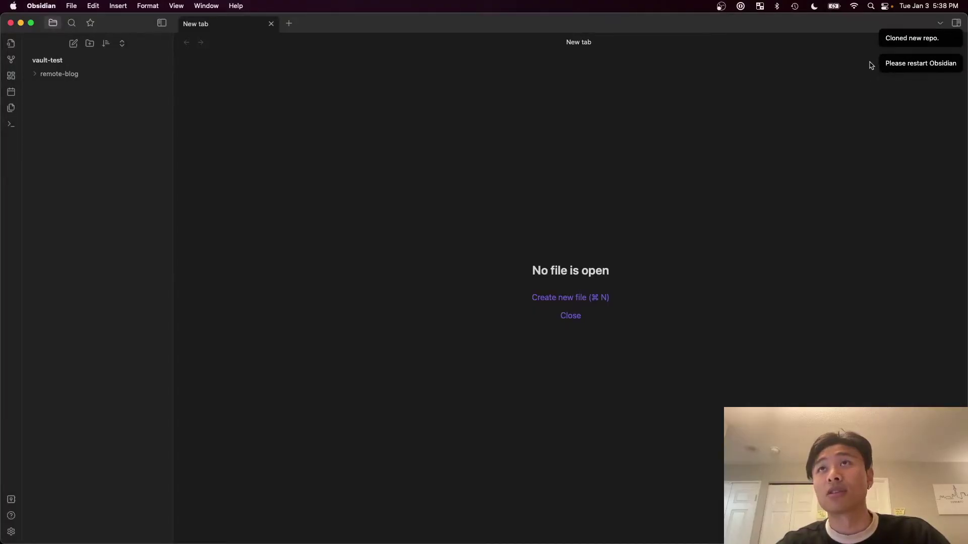
# Step: Check the guide's remaining instructions, restart Obsidian and expand the remote-blog folder
pyautogui.hotkey('ctrl', 'Right')
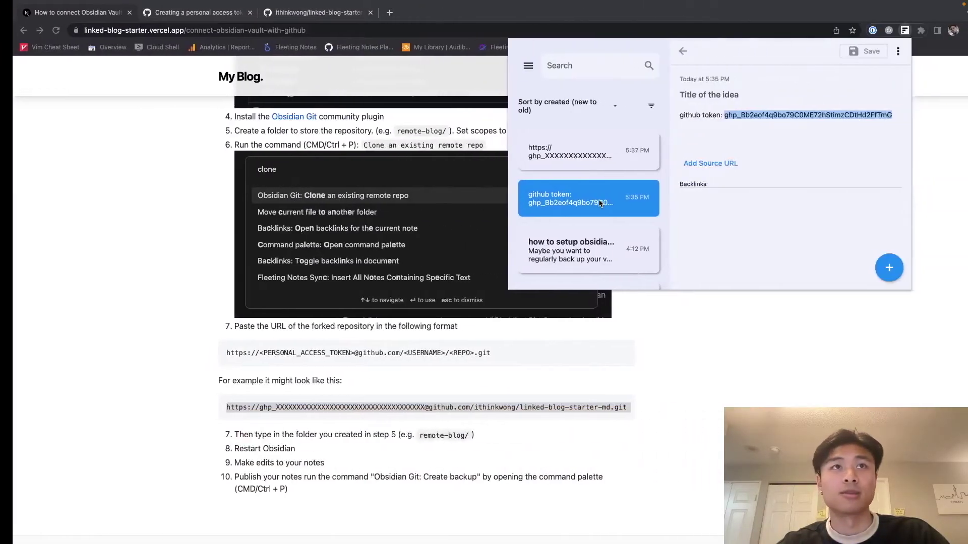
pyautogui.click(317, 358)
pyautogui.scroll(-1, 282, 446)
pyautogui.moveTo(227, 415); pyautogui.dragTo(325, 415)
pyautogui.click(325, 414)
pyautogui.scroll(-1, 279, 428)
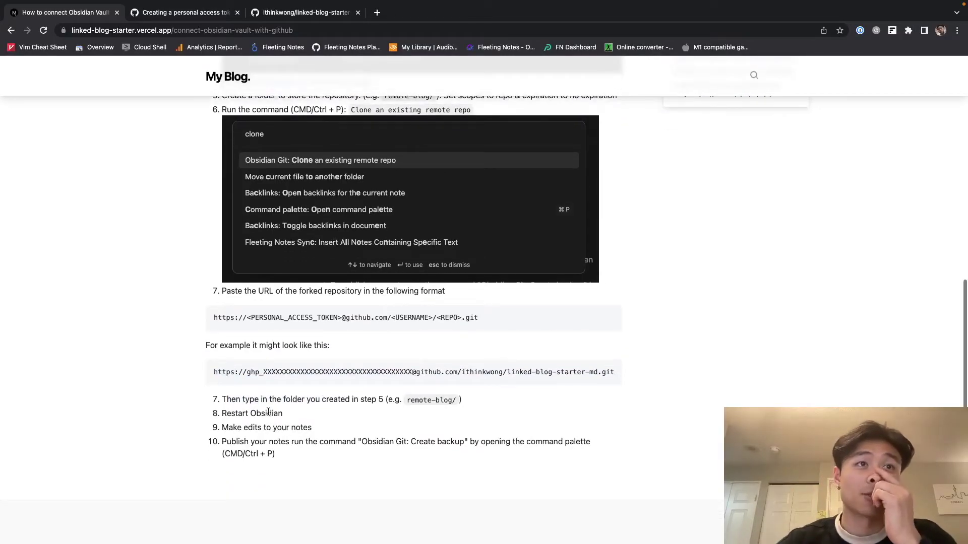
pyautogui.press('super+Tab')
pyautogui.press('super+q')
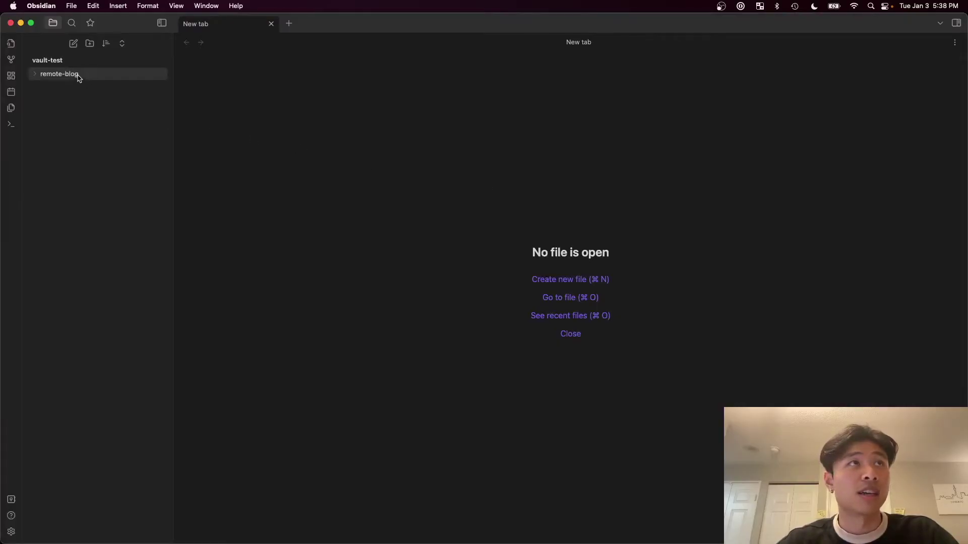
pyautogui.click(75, 74)
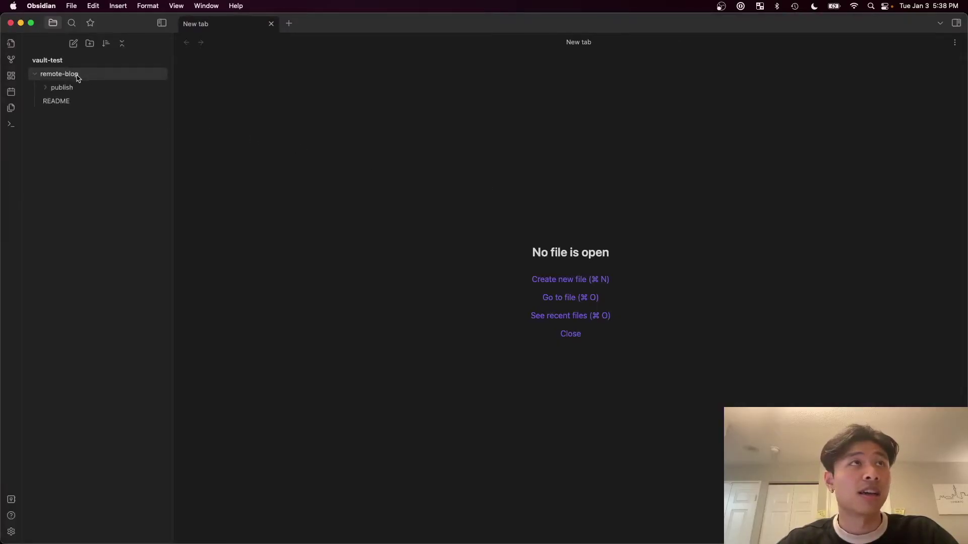
# Step: Check the guide's editing instruction, open README in remote-blog and add "a cool edit" below its text after a blank line
pyautogui.press('super+Tab')
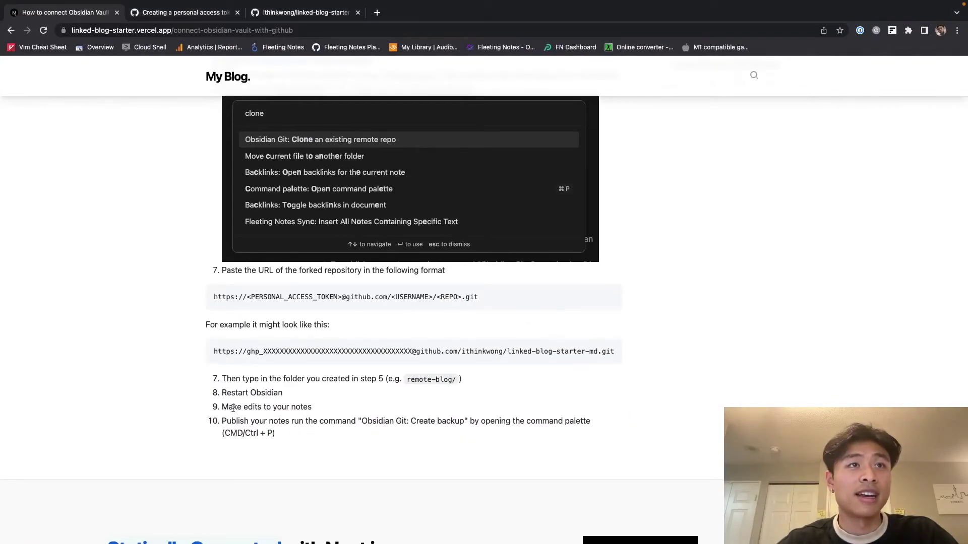
pyautogui.press('super+Tab')
pyautogui.click(101, 100)
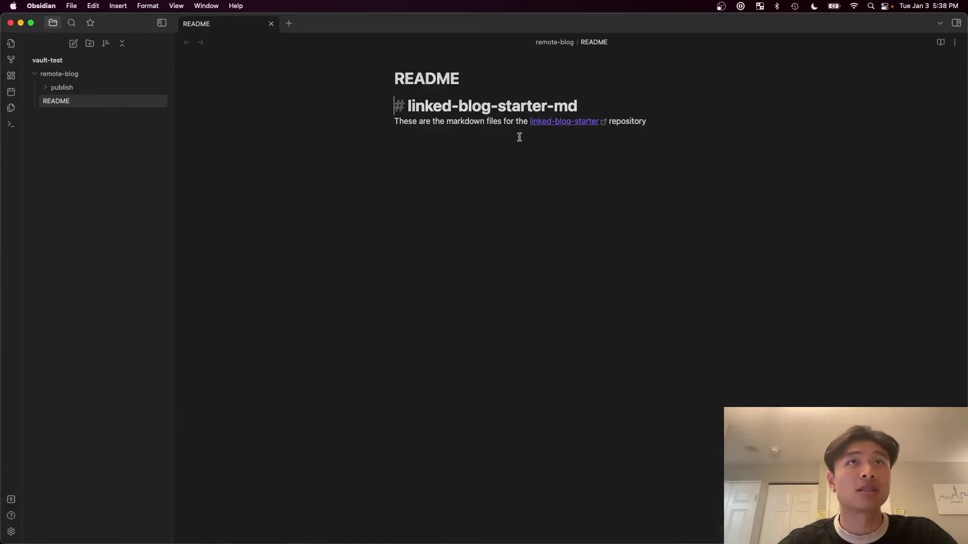
pyautogui.click(652, 121)
pyautogui.press('Return')
pyautogui.press('Return')
pyautogui.write('a cool edit')
# Step: Commit and push the README edit with the Obsidian Git "Create backup" command
pyautogui.press('super+p')
pyautogui.write('backup')
pyautogui.press('Return')
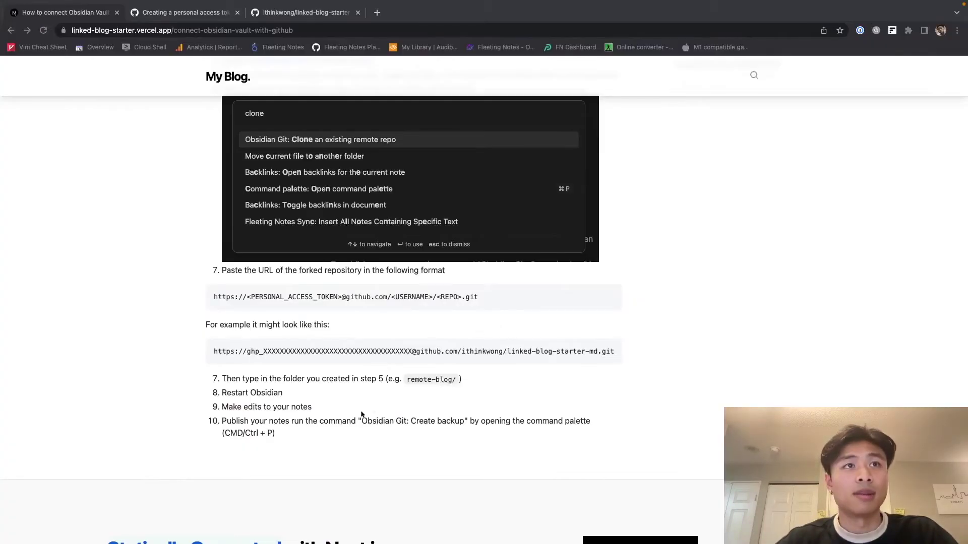
# Step: Review the guide's publishing instruction in the browser, then reload the forked repository on GitHub and check its README for the edit
pyautogui.hotkey('ctrl', 'Left')
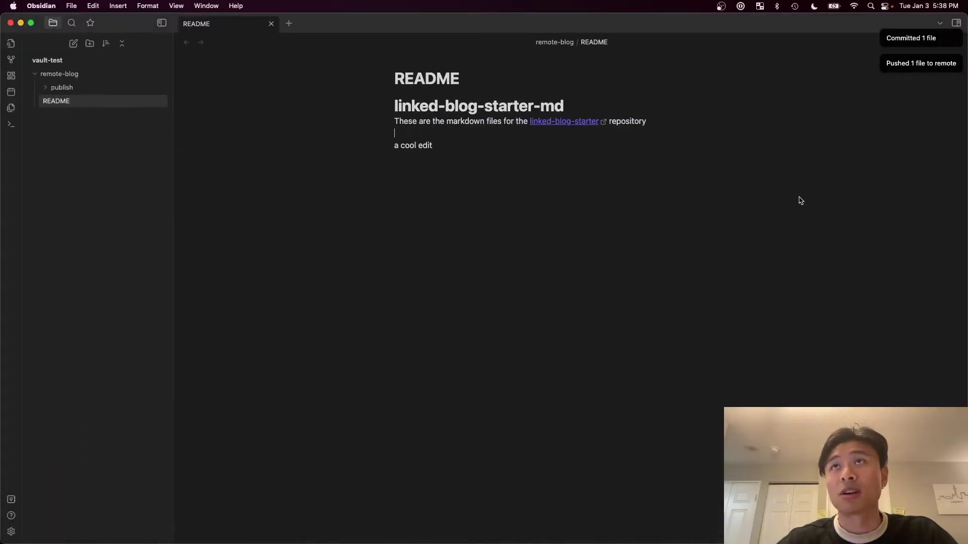
pyautogui.press('super+Tab')
pyautogui.moveTo(222, 421); pyautogui.dragTo(378, 422)
pyautogui.click(378, 422)
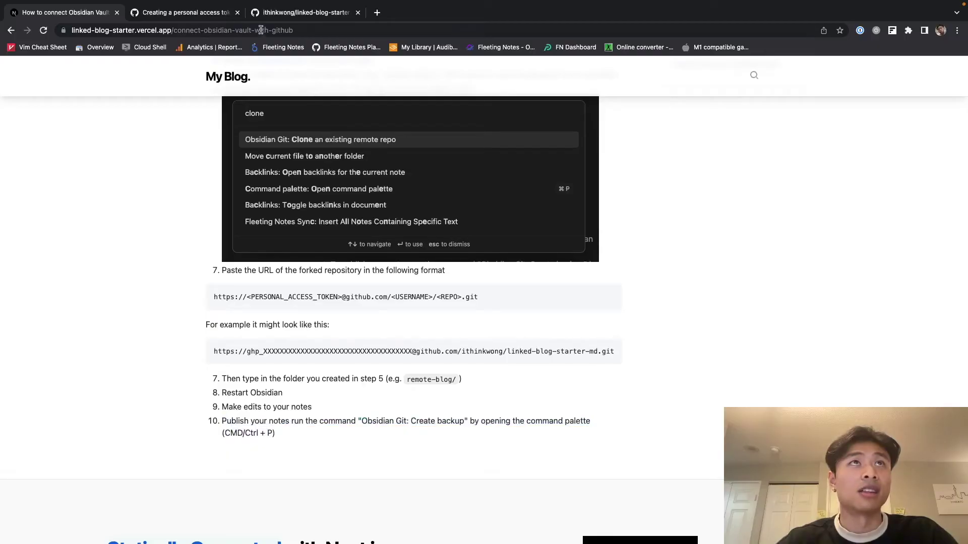
pyautogui.click(303, 12)
pyautogui.moveTo(302, 12); pyautogui.dragTo(187, 12)
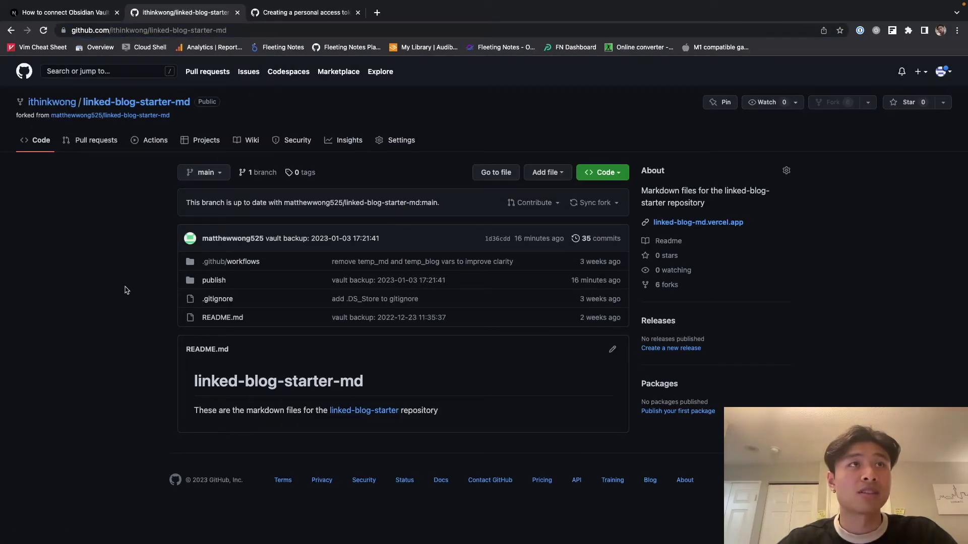
pyautogui.press('super+r')
pyautogui.moveTo(248, 429); pyautogui.dragTo(189, 430)
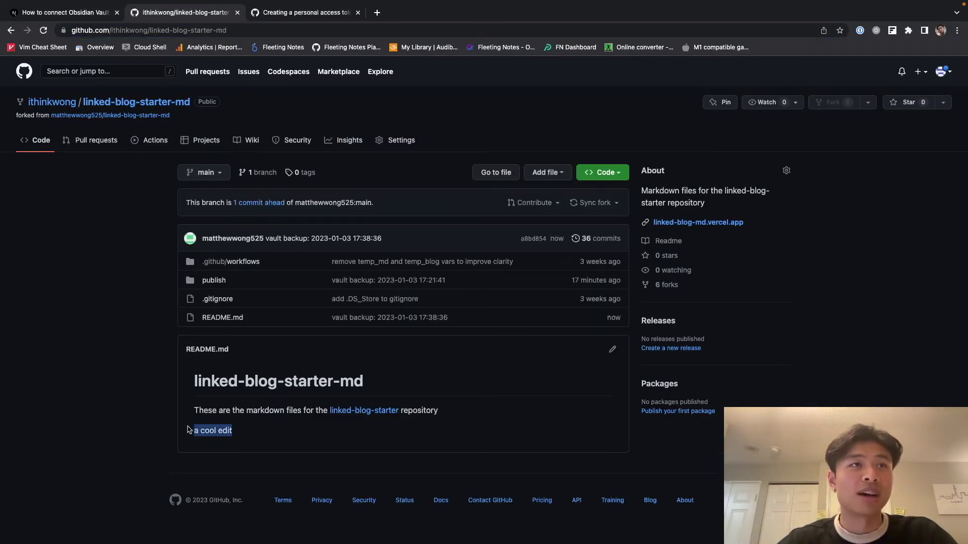
# Step: In Obsidian, append "asdkjfadsfhdasklfhdksaj" to the reinventing-the-wheel note in the publish folder and run Obsidian Git's "Create backup" command
pyautogui.hotkey('ctrl', 'Left')
pyautogui.click(116, 88)
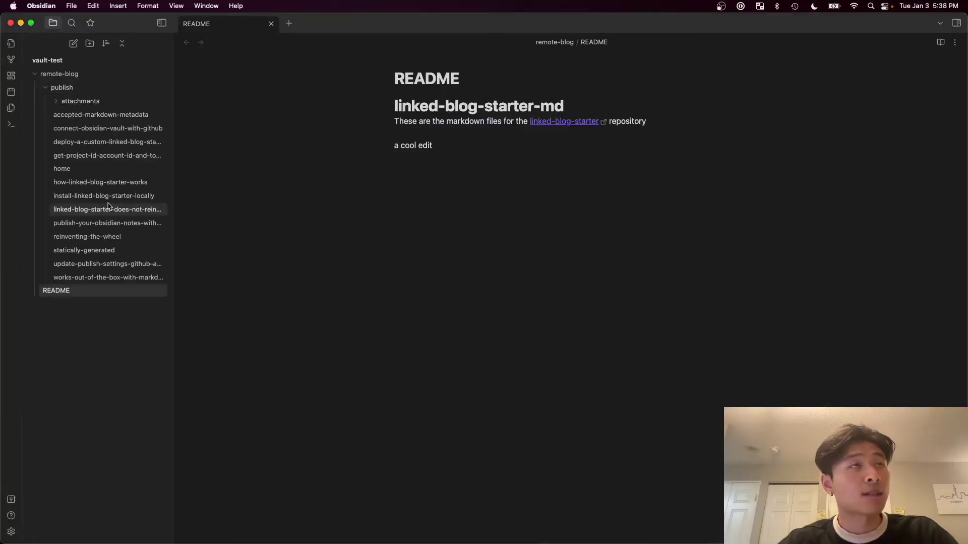
pyautogui.click(121, 131)
pyautogui.click(101, 237)
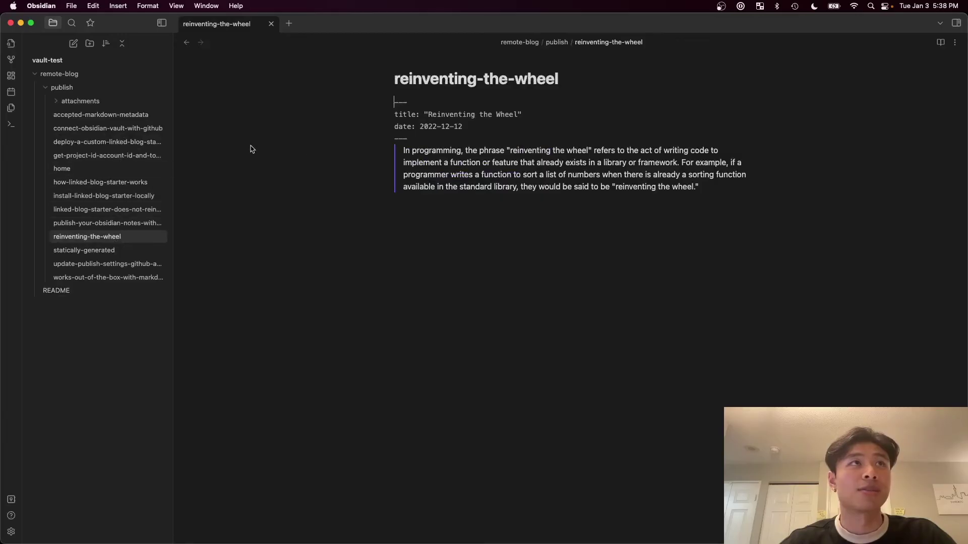
pyautogui.click(713, 218)
pyautogui.write('asdkjfadsfhdasklfhdksa')
pyautogui.write('j')
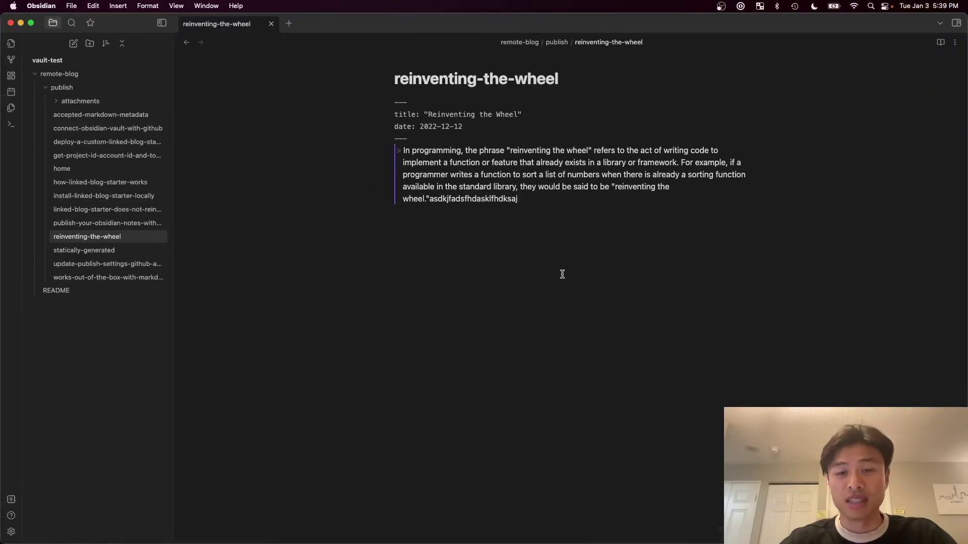
pyautogui.press('super+p')
pyautogui.write('backu')
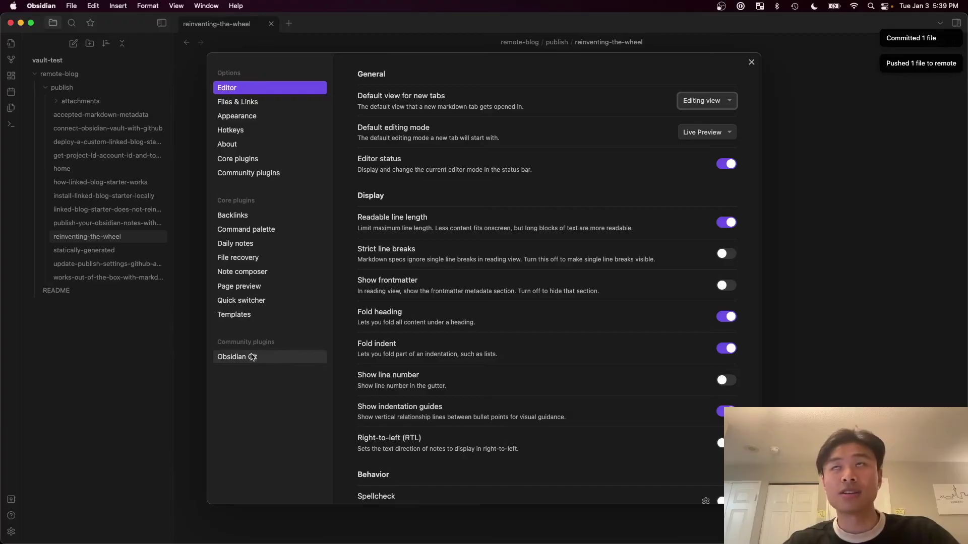
# Step: Open the Obsidian Git plugin settings and look through the automatic backup, commit message and sync options
pyautogui.click(252, 357)
pyautogui.scroll(-3, 601, 177)
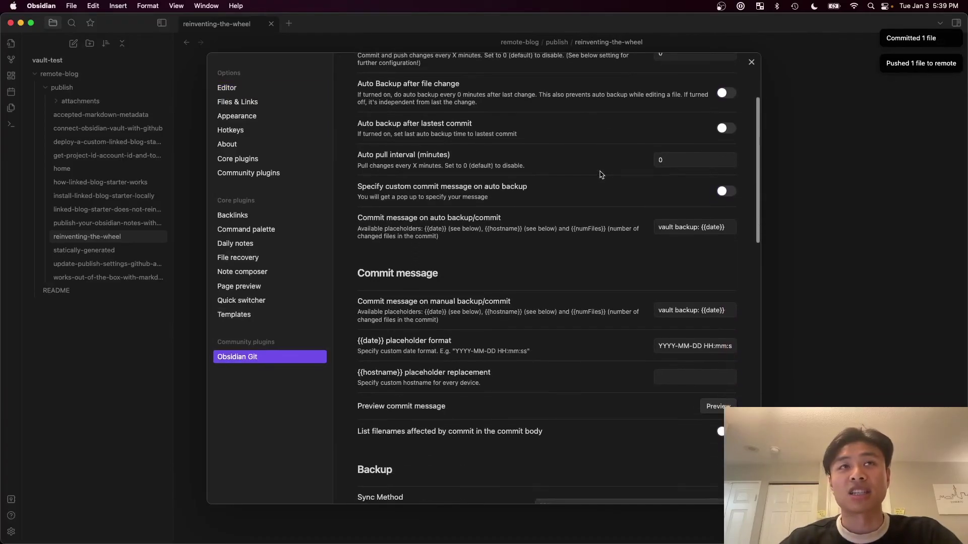
pyautogui.scroll(3, 601, 178)
pyautogui.scroll(-5, 508, 234)
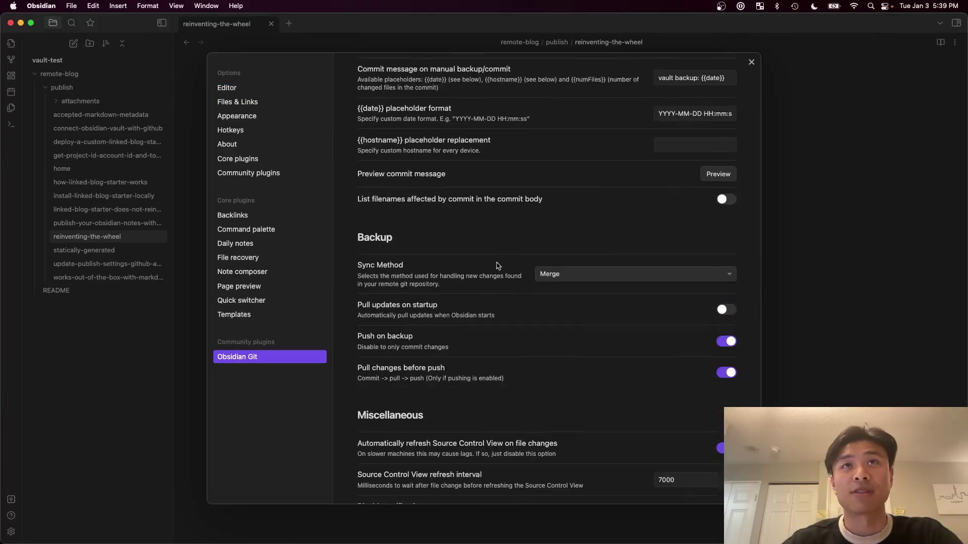
pyautogui.scroll(2, 504, 247)
pyautogui.scroll(-2, 499, 263)
pyautogui.scroll(6, 498, 266)
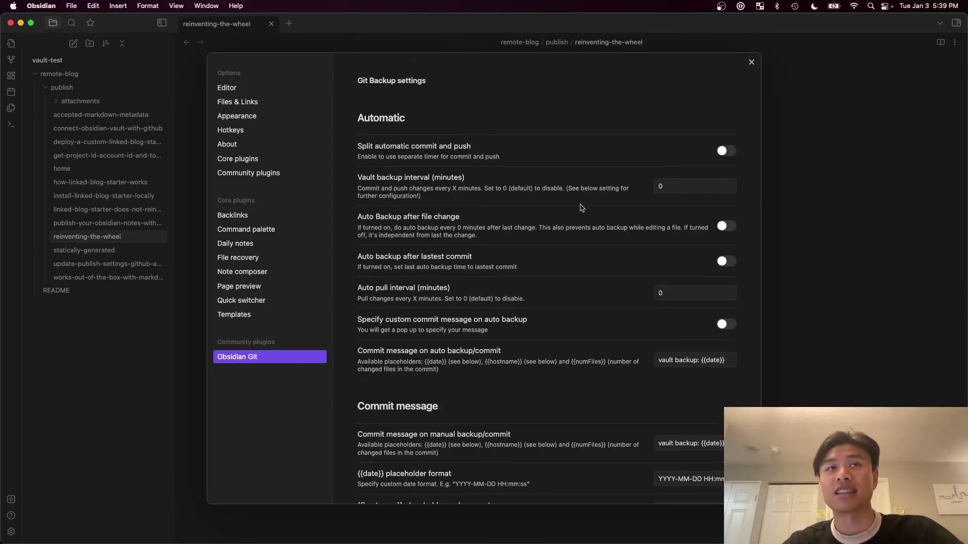
pyautogui.scroll(-12, 582, 208)
pyautogui.scroll(9, 575, 277)
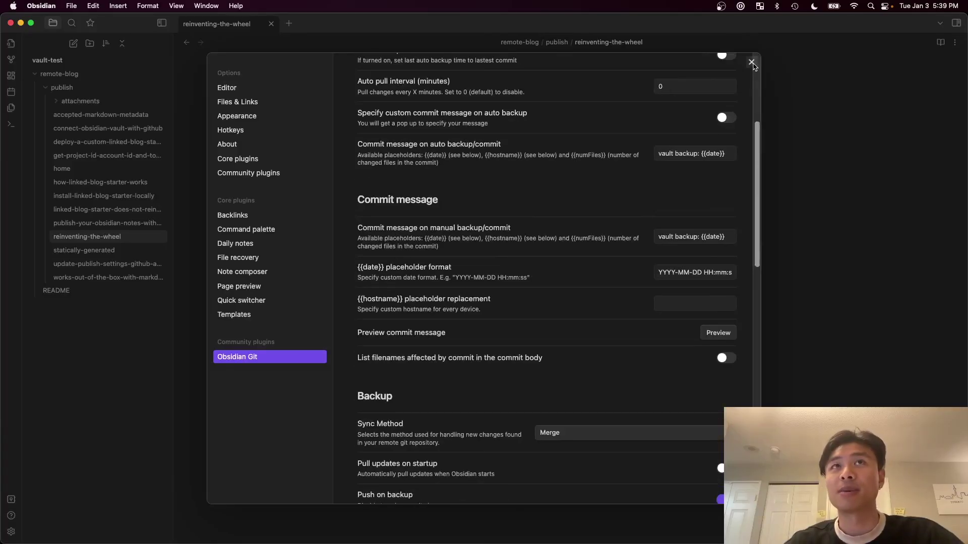